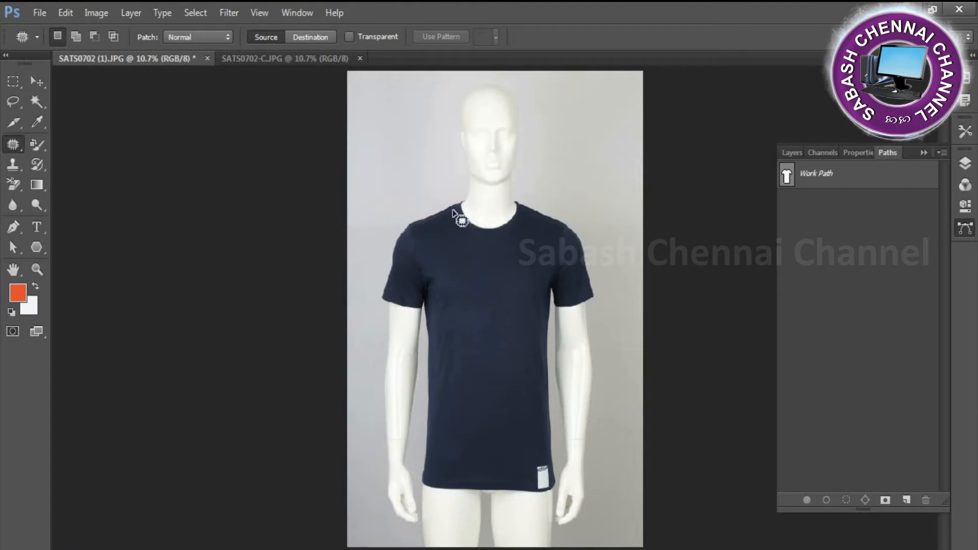
Step: Load the shirt's work path as a selection, copy the front shirt to its own layer and hide the Background layer
{"action": "left_click", "coordinate": [34, 83]}
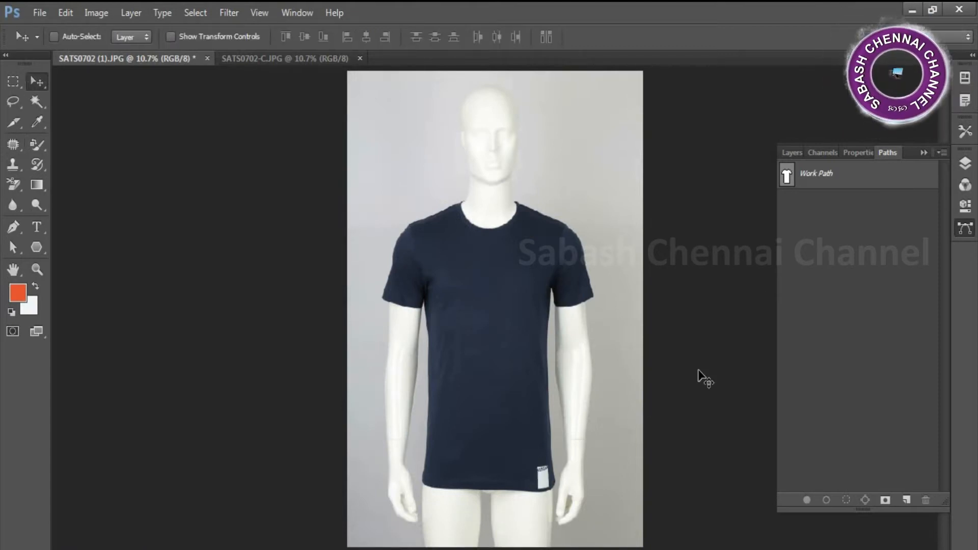
{"action": "left_click", "coordinate": [789, 182], "text": "ctrl"}
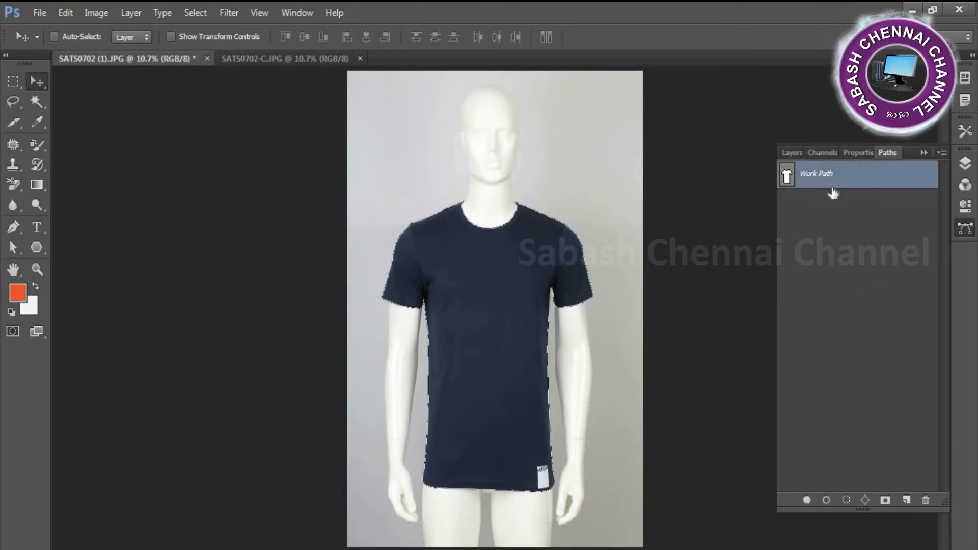
{"action": "left_click", "coordinate": [791, 153]}
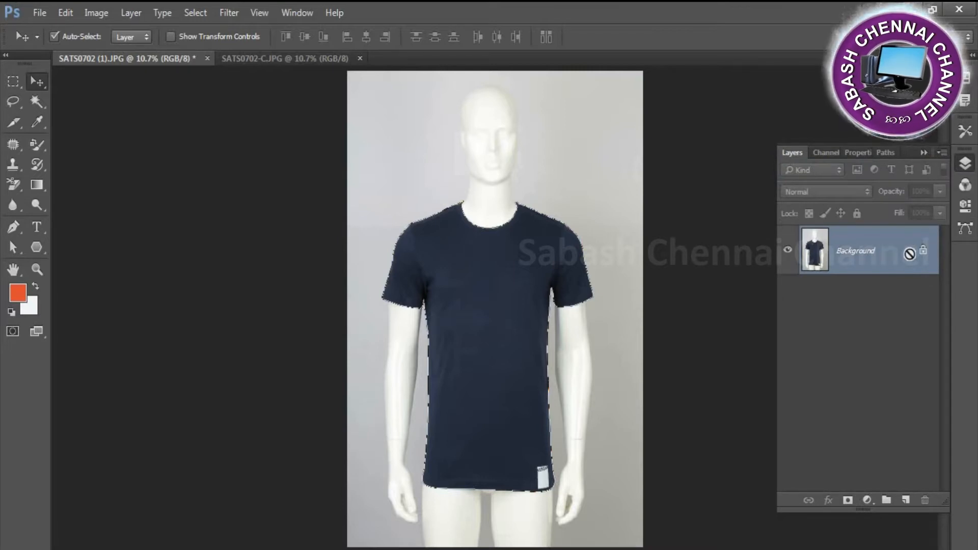
{"action": "key", "text": "ctrl+j"}
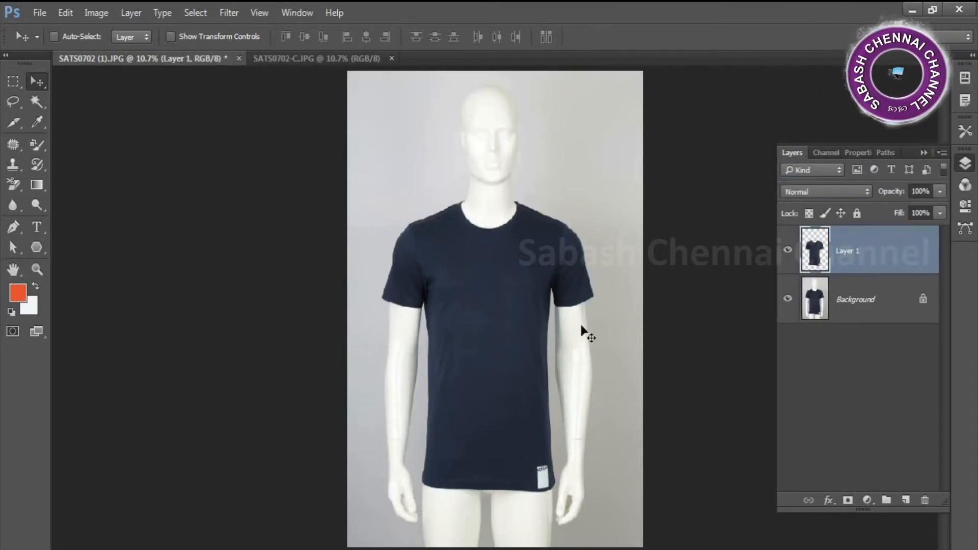
{"action": "left_click", "coordinate": [790, 301]}
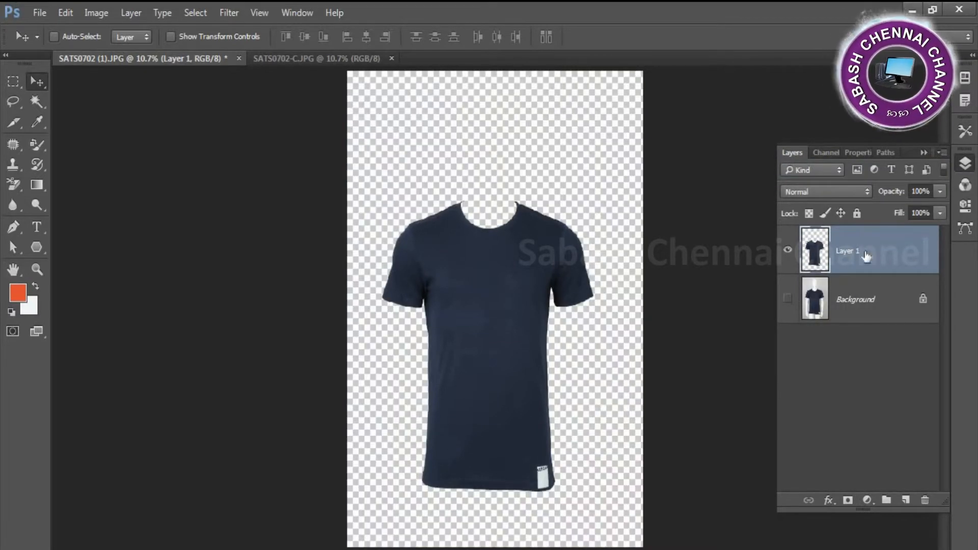
Step: Isolate the selected back shirt of SATS0702-C.JPG on its own layer and place it beneath the front shirt in SATS0702 (1).JPG
{"action": "left_click", "coordinate": [295, 58]}
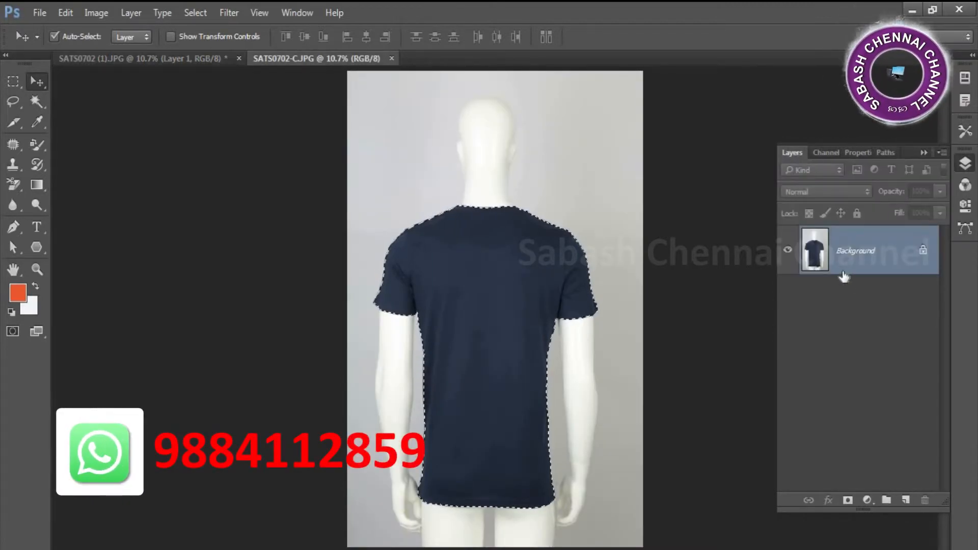
{"action": "key", "text": "ctrl+j"}
{"action": "left_click", "coordinate": [788, 299]}
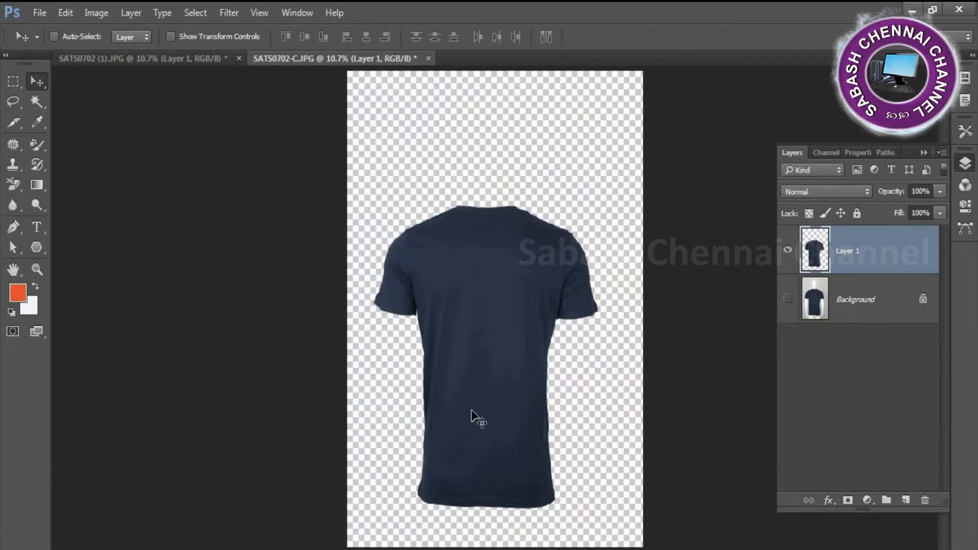
{"action": "left_click_drag", "start_coordinate": [346, 205], "coordinate": [468, 257]}
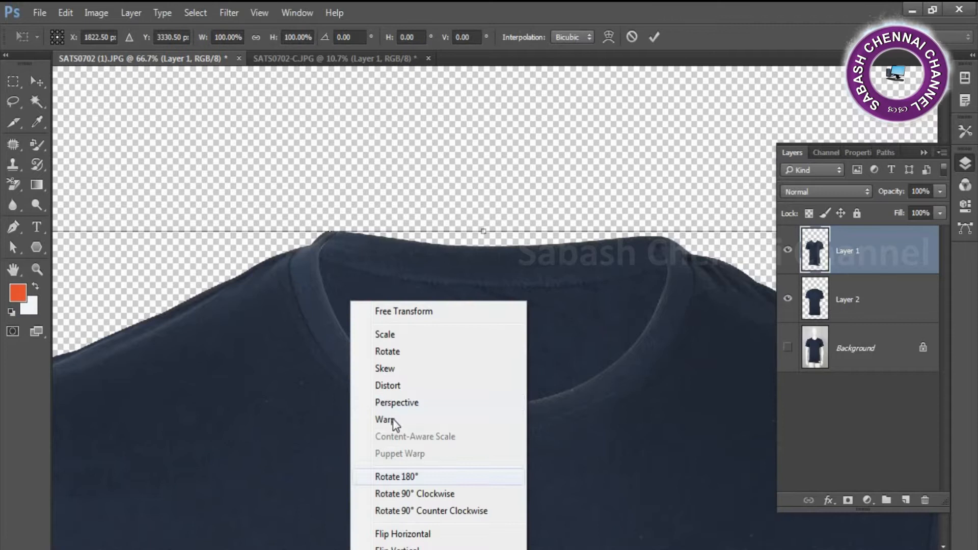
Step: Warp the front shirt on Layer 1 slightly outward beside both ends of the collar to fit the back neckline, and apply it
{"action": "left_click", "coordinate": [396, 424]}
{"action": "left_click_drag", "start_coordinate": [263, 233], "coordinate": [259, 230]}
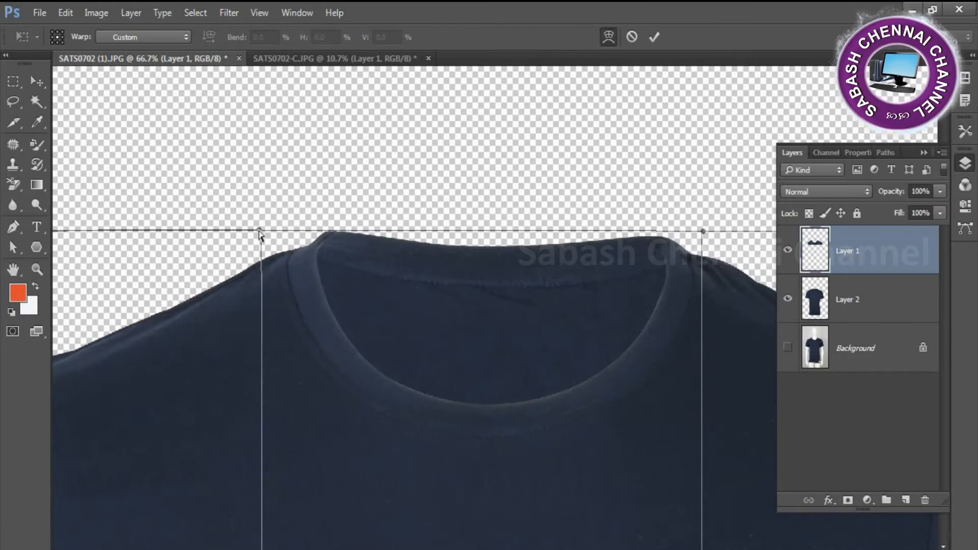
{"action": "left_click_drag", "start_coordinate": [705, 231], "coordinate": [720, 232]}
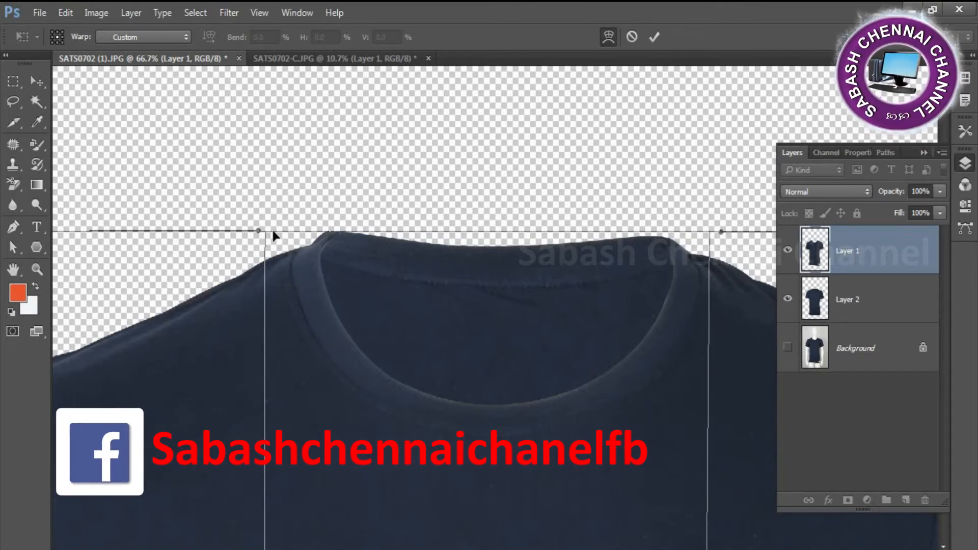
{"action": "left_click_drag", "start_coordinate": [258, 232], "coordinate": [250, 232]}
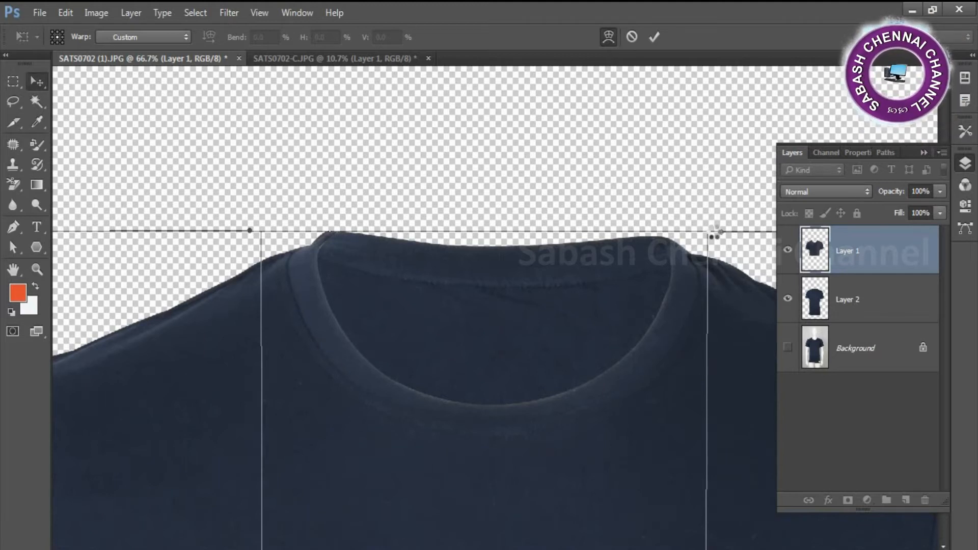
{"action": "key", "text": "Return"}
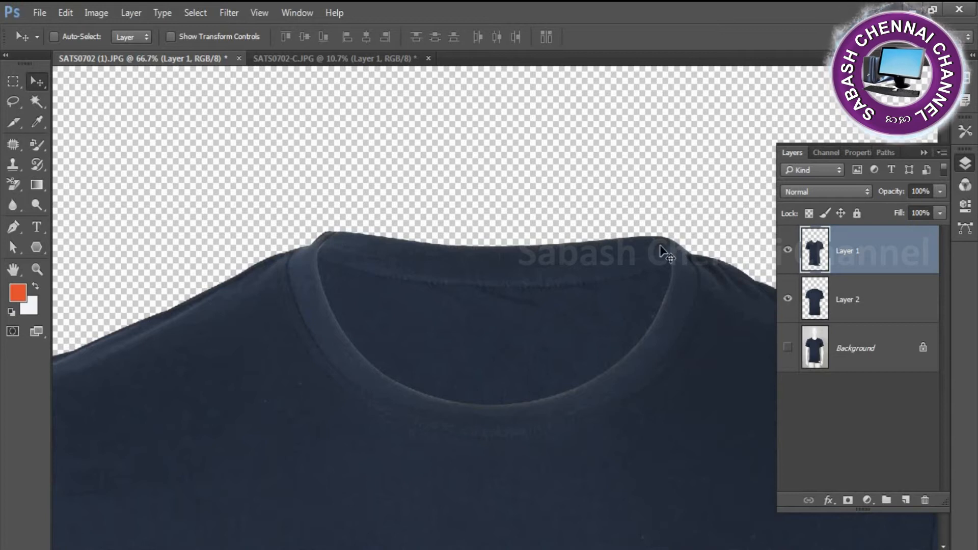
Step: Warp the back shirt on Layer 2 slightly inward near both shoulders so its neckline lines up with the front collar, and apply it
{"action": "right_click", "coordinate": [548, 300]}
{"action": "left_click", "coordinate": [592, 300]}
{"action": "key", "text": "ctrl+t"}
{"action": "right_click", "coordinate": [656, 268]}
{"action": "left_click", "coordinate": [720, 387]}
{"action": "left_click_drag", "start_coordinate": [270, 229], "coordinate": [273, 232]}
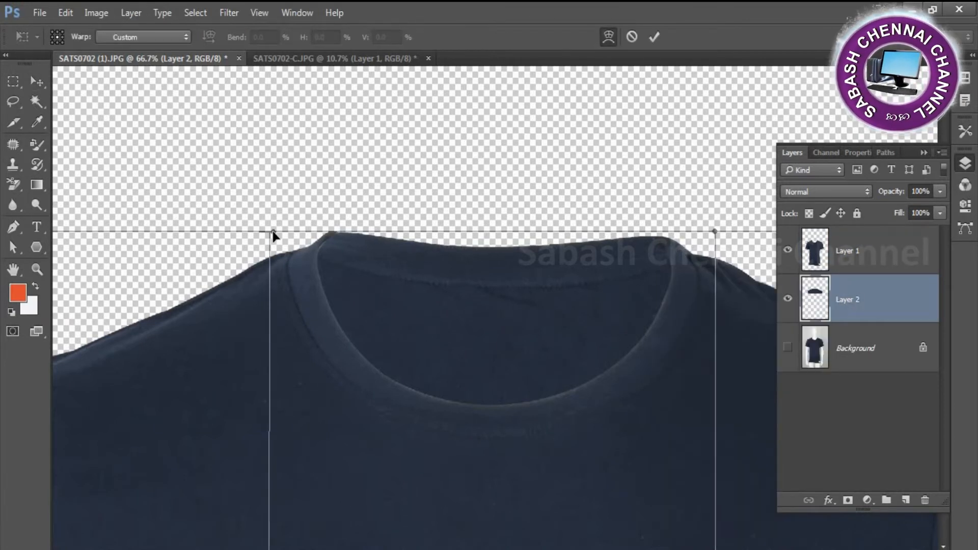
{"action": "left_click_drag", "start_coordinate": [713, 232], "coordinate": [710, 234]}
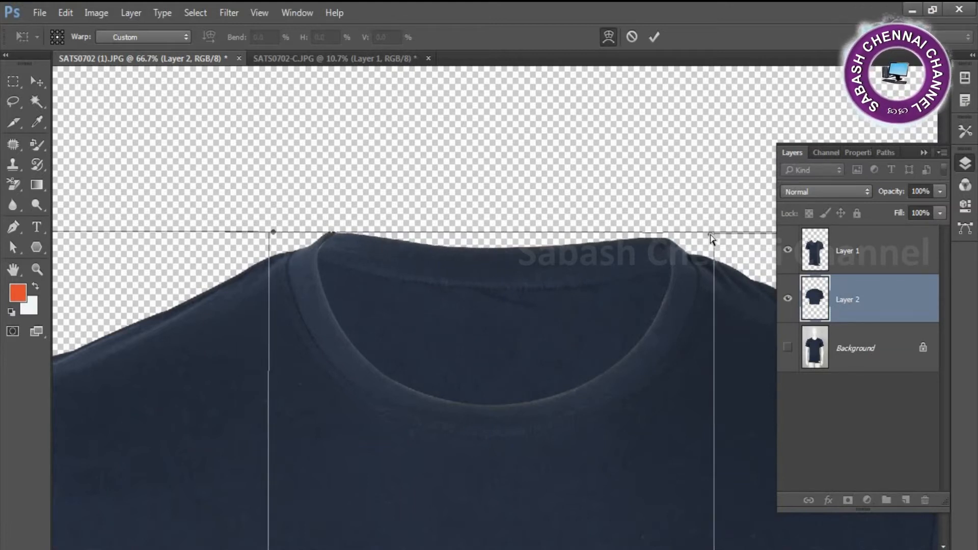
{"action": "left_click_drag", "start_coordinate": [272, 232], "coordinate": [273, 230]}
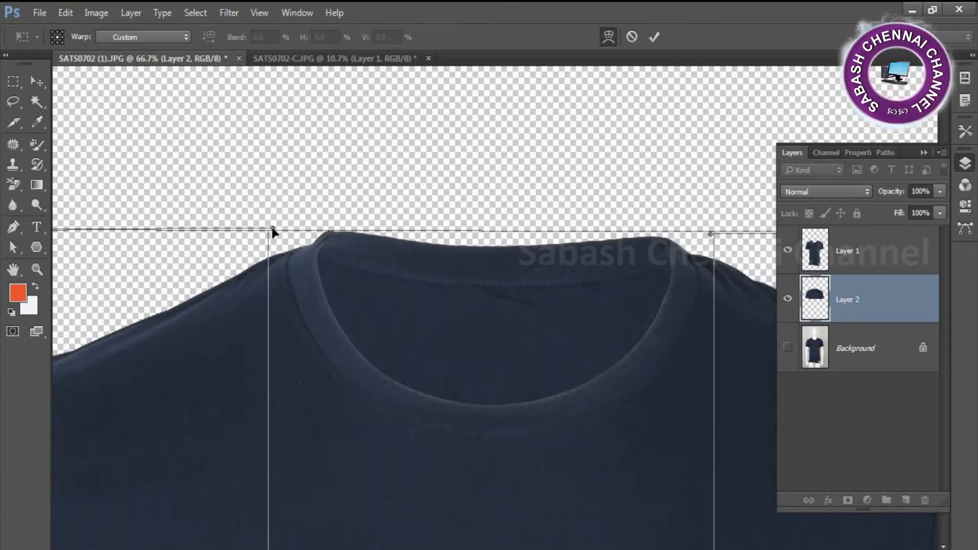
{"action": "key", "text": "Return"}
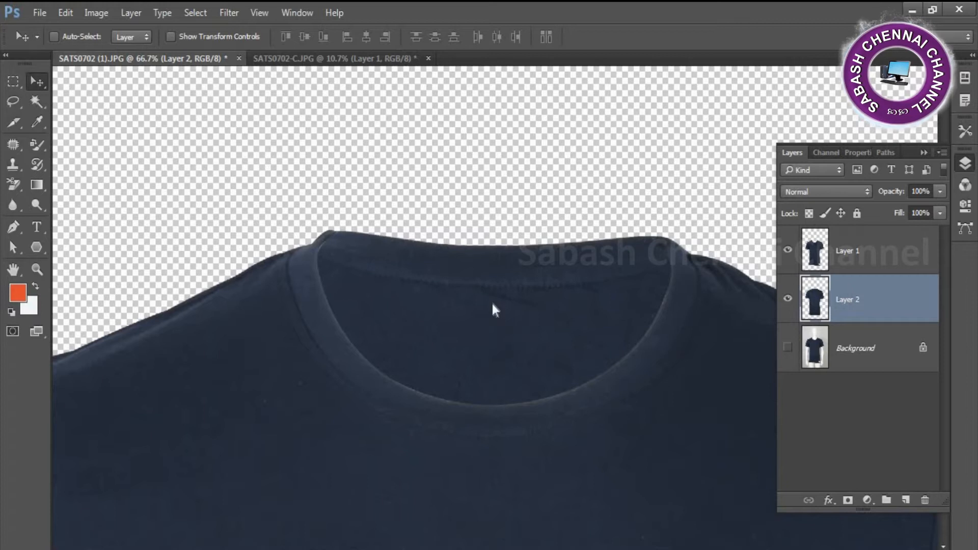
Step: Draw a closed Pen path around the neckline, passing above the back collar and along the outer edge of the front collar
{"action": "left_click_drag", "start_coordinate": [610, 281], "coordinate": [561, 271]}
{"action": "key", "text": "p"}
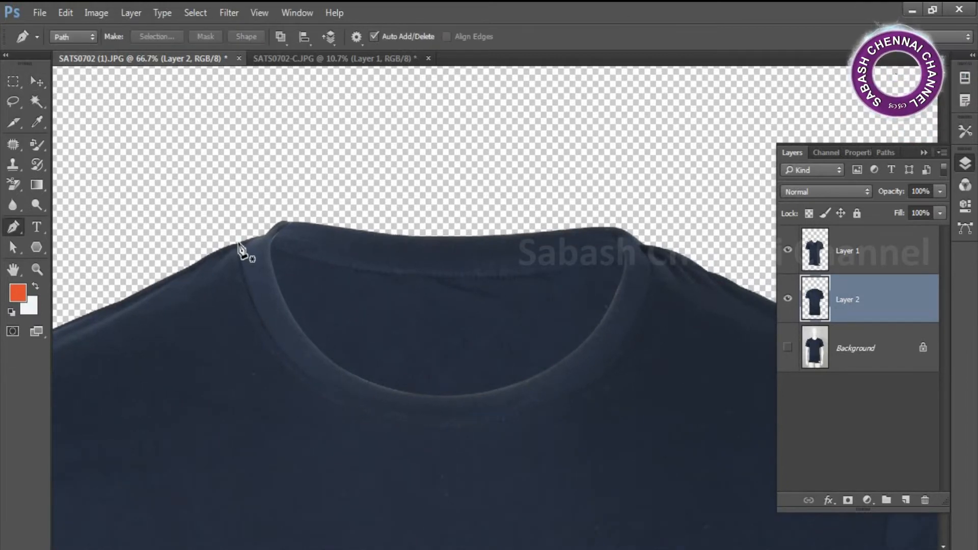
{"action": "left_click", "coordinate": [267, 235]}
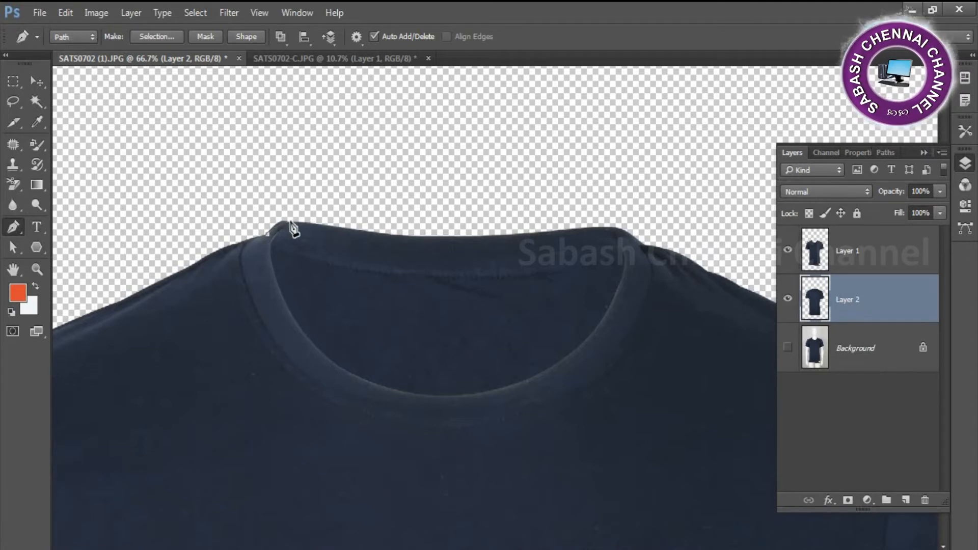
{"action": "left_click_drag", "start_coordinate": [574, 196], "coordinate": [583, 198]}
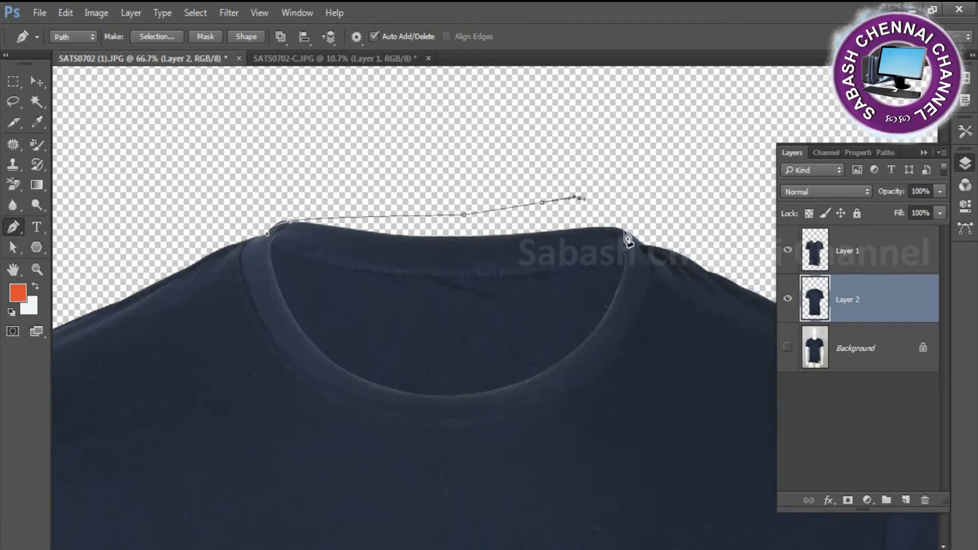
{"action": "left_click", "coordinate": [639, 247]}
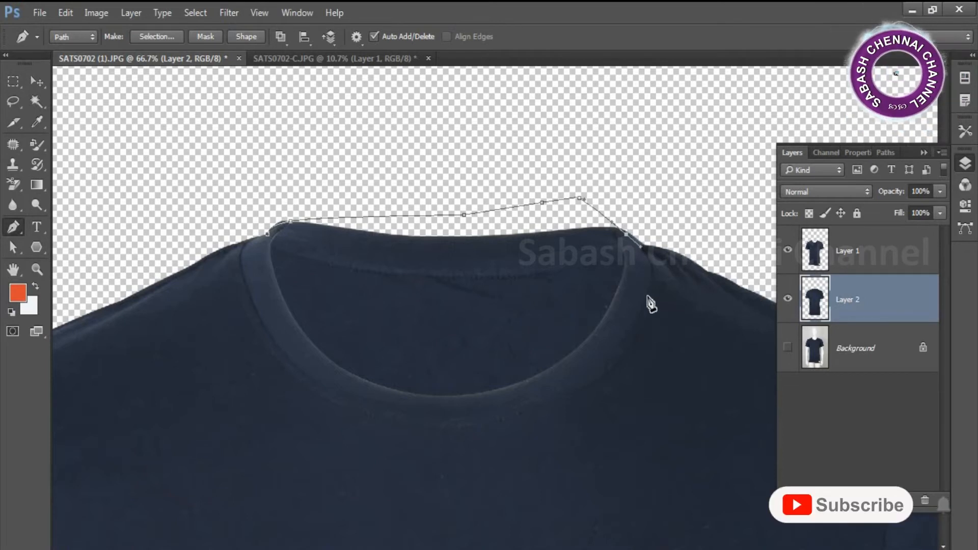
{"action": "left_click_drag", "start_coordinate": [647, 296], "coordinate": [639, 324]}
{"action": "left_click_drag", "start_coordinate": [471, 424], "coordinate": [410, 430]}
{"action": "left_click_drag", "start_coordinate": [257, 313], "coordinate": [240, 264]}
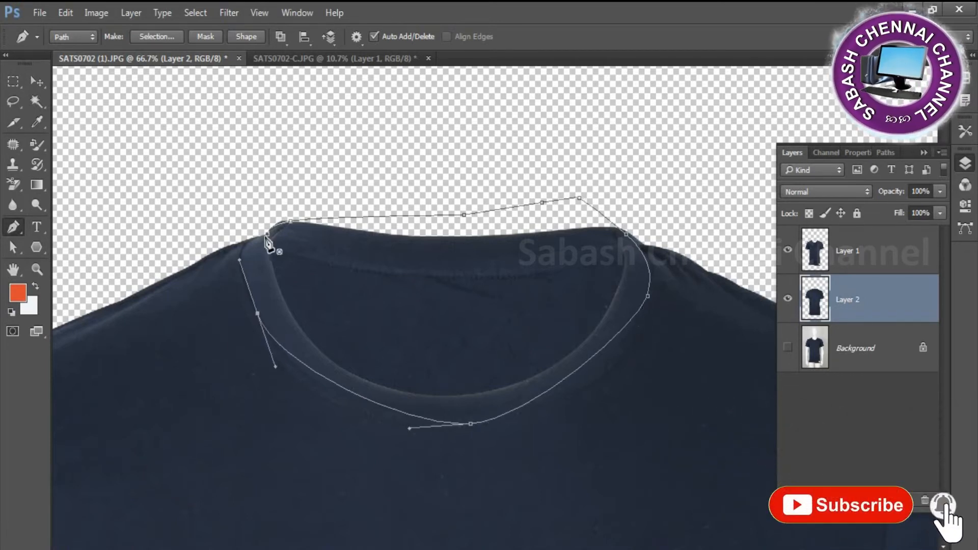
{"action": "left_click_drag", "start_coordinate": [268, 234], "coordinate": [298, 232]}
{"action": "key", "text": "ctrl+Return"}
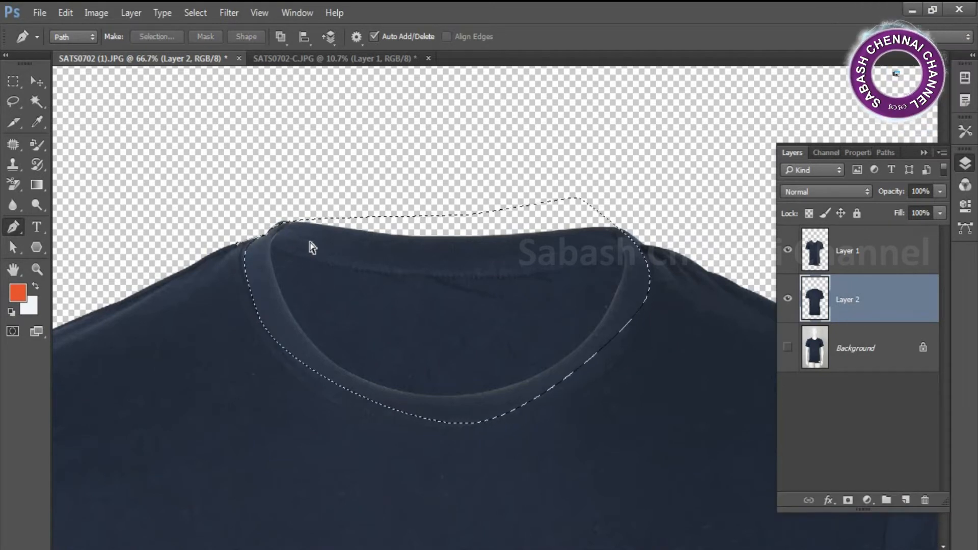
{"action": "key", "text": "shift+F6"}
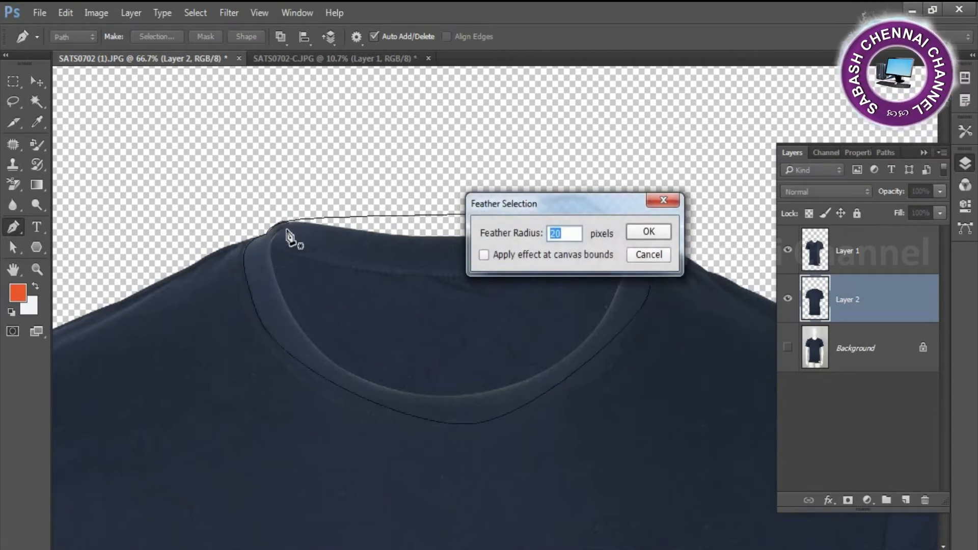
{"action": "key", "text": "Return"}
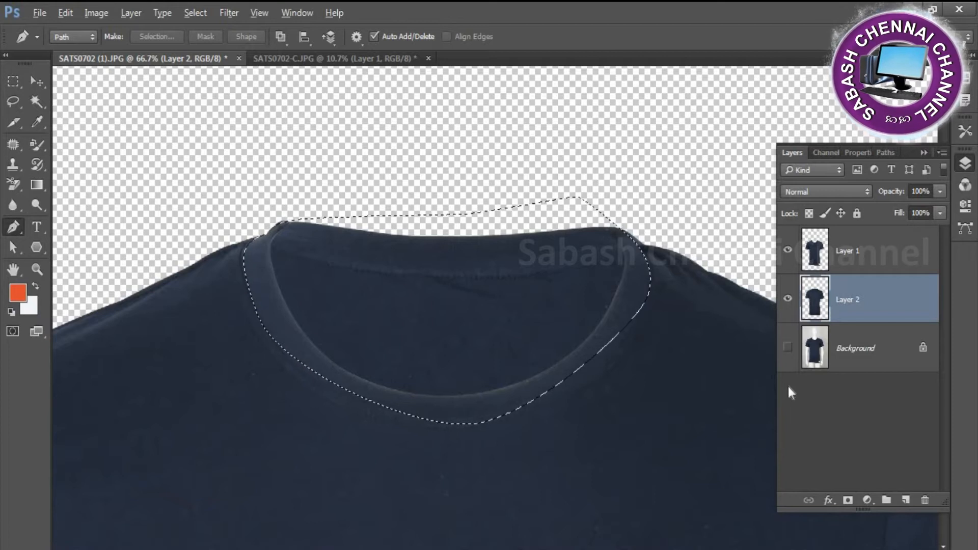
{"action": "key", "text": "ctrl+alt+z"}
{"action": "key", "text": "ctrl+alt+z"}
{"action": "key", "text": "ctrl+alt+z"}
Step: Add a layer mask to Layer 2 and mask out everything outside the feathered neckline path, checking it with Layer 1 hidden and shown
{"action": "left_click", "coordinate": [847, 500]}
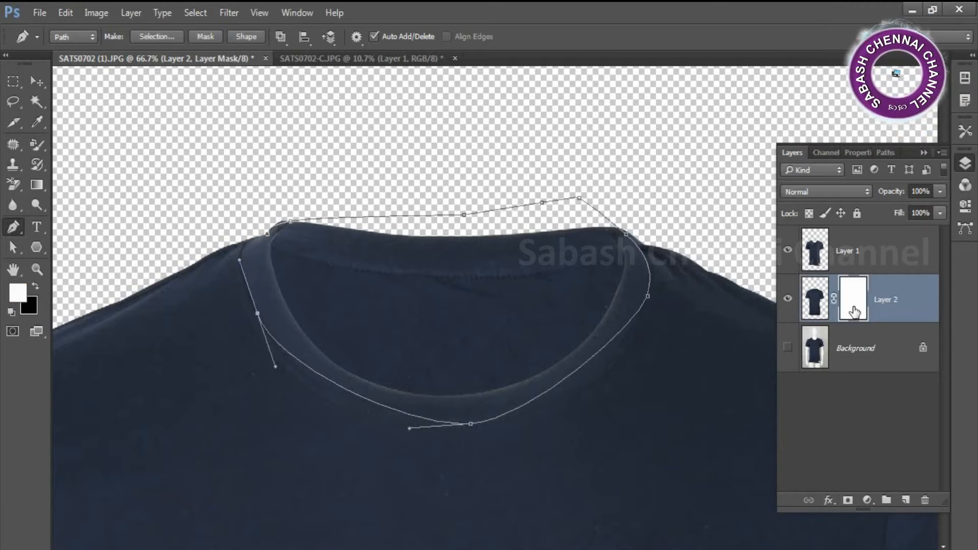
{"action": "key", "text": "ctrl+Return"}
{"action": "key", "text": "shift+F6"}
{"action": "key", "text": "Return"}
{"action": "key", "text": "ctrl+shift+i"}
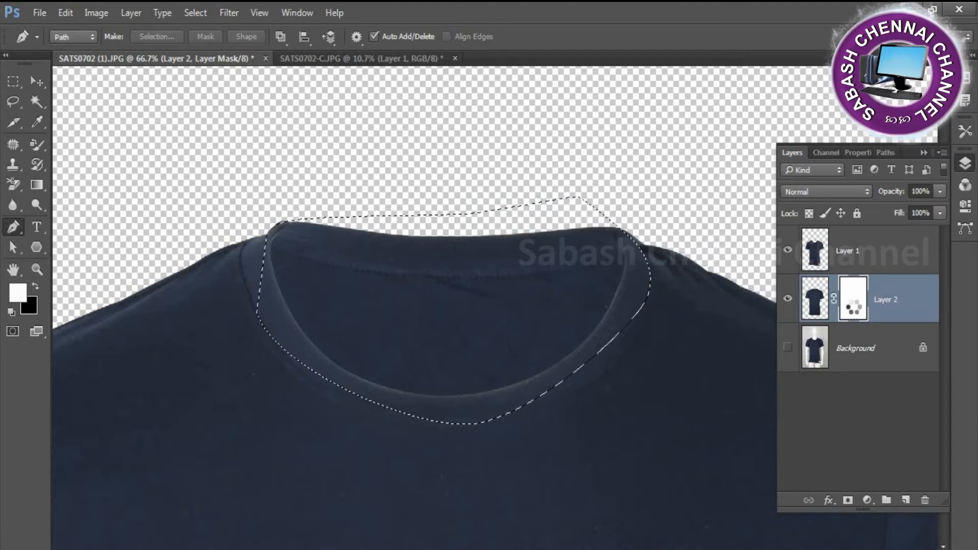
{"action": "key", "text": "Delete"}
{"action": "left_click", "coordinate": [788, 250]}
{"action": "left_click", "coordinate": [787, 250]}
{"action": "left_click", "coordinate": [788, 250]}
{"action": "left_click", "coordinate": [788, 249]}
{"action": "key", "text": "ctrl+d"}
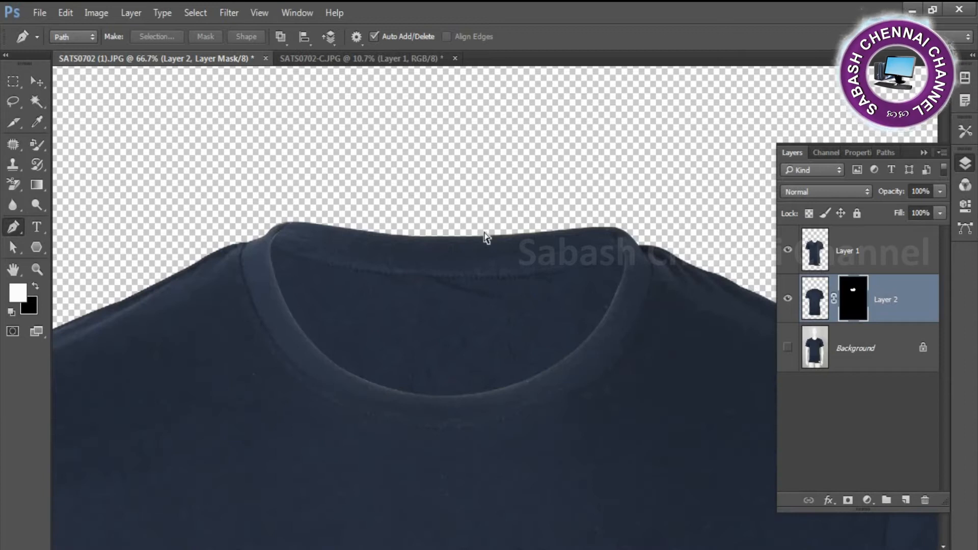
Step: Add a layer mask to Layer 1 and make the mask active for editing with the regular Eraser tool
{"action": "key", "text": "ctrl+plus"}
{"action": "left_click_drag", "start_coordinate": [257, 234], "coordinate": [308, 289]}
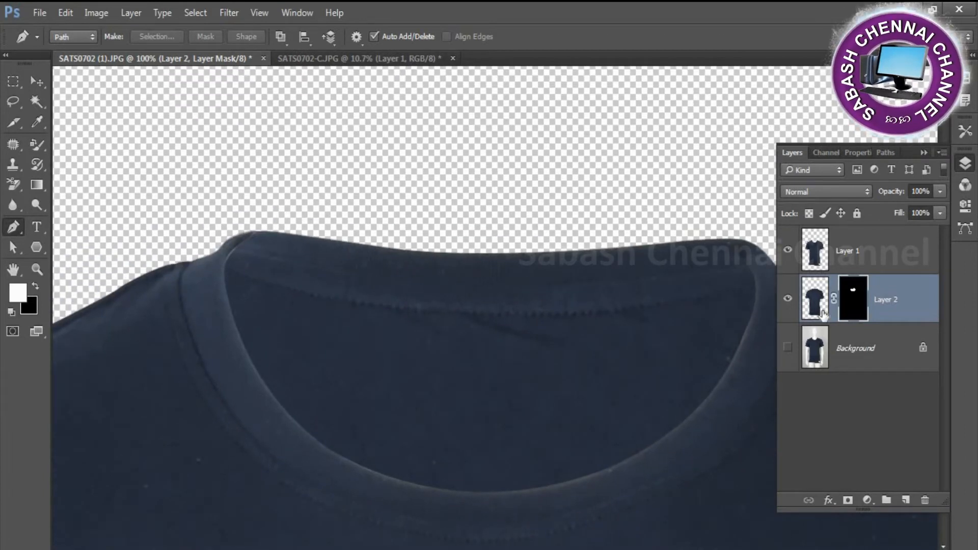
{"action": "left_click", "coordinate": [866, 252]}
{"action": "left_click", "coordinate": [847, 499]}
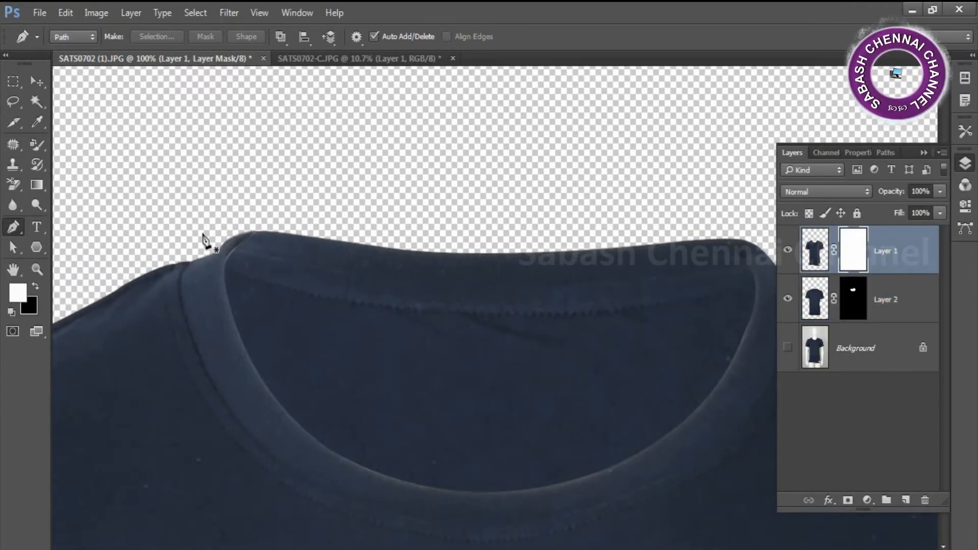
{"action": "key", "text": "e"}
{"action": "left_click", "coordinate": [814, 250]}
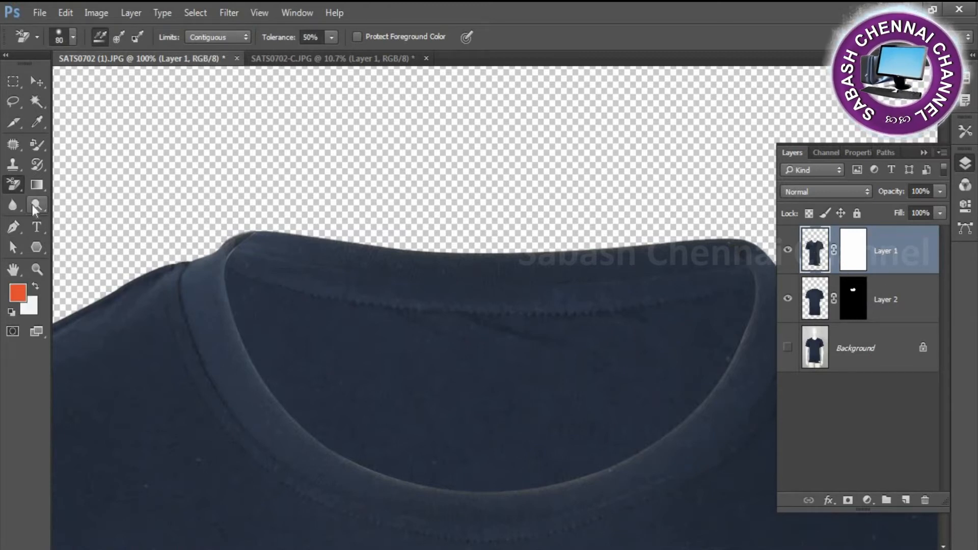
{"action": "right_click", "coordinate": [13, 184]}
{"action": "left_click", "coordinate": [56, 184]}
{"action": "left_click", "coordinate": [851, 254]}
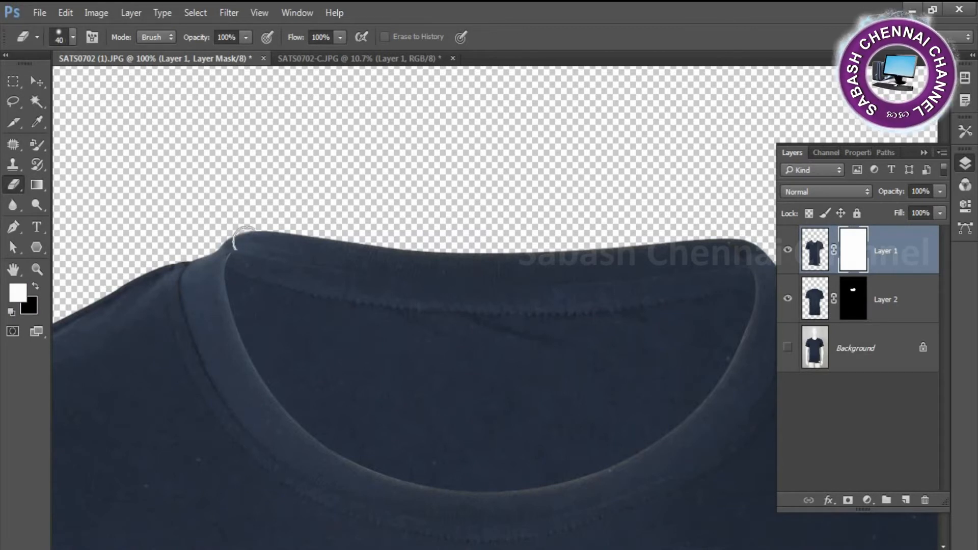
Step: Touch up Layer 1's mask with a small 25 px eraser where the front collar meets the back neckline at the shoulder
{"action": "key", "text": "x"}
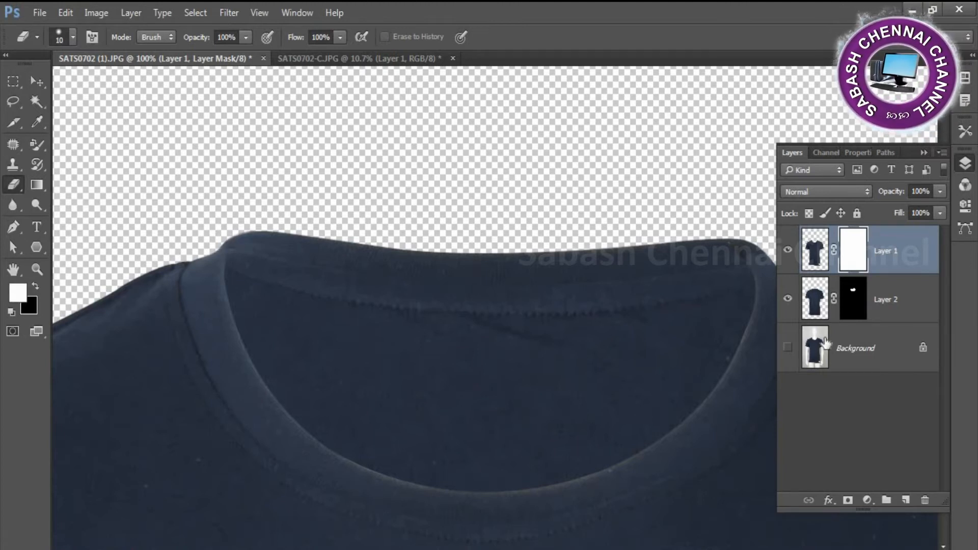
{"action": "key", "text": "x"}
{"action": "key", "text": "x"}
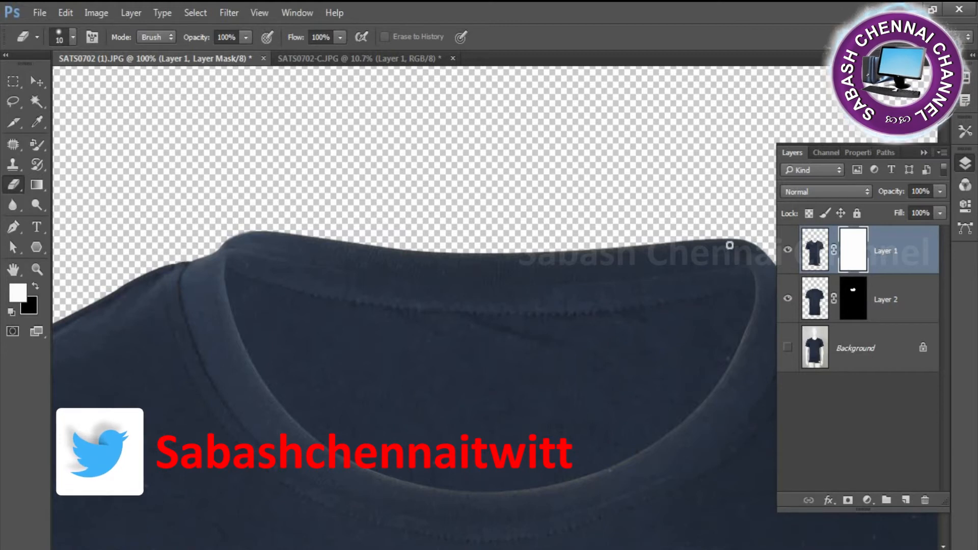
{"action": "left_click_drag", "start_coordinate": [757, 262], "coordinate": [649, 272]}
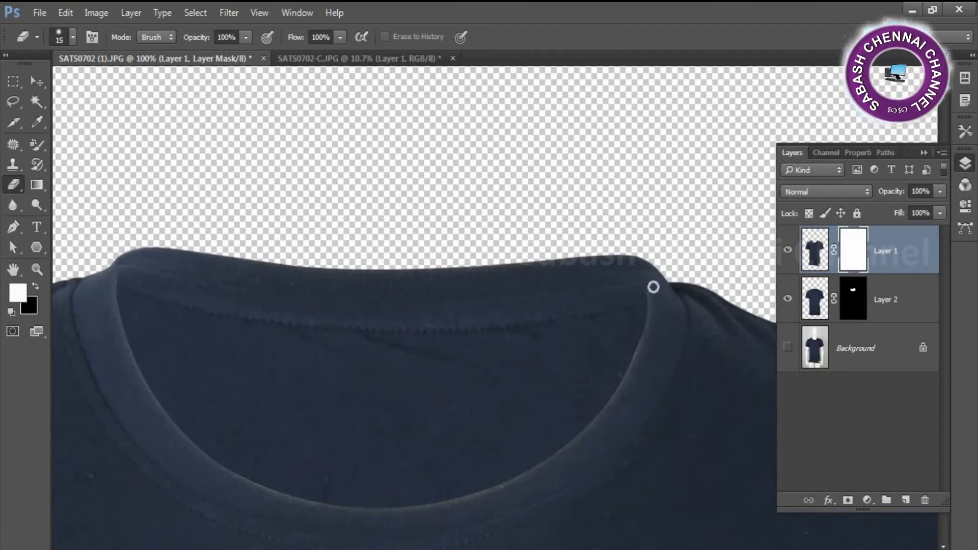
{"action": "key", "text": "x"}
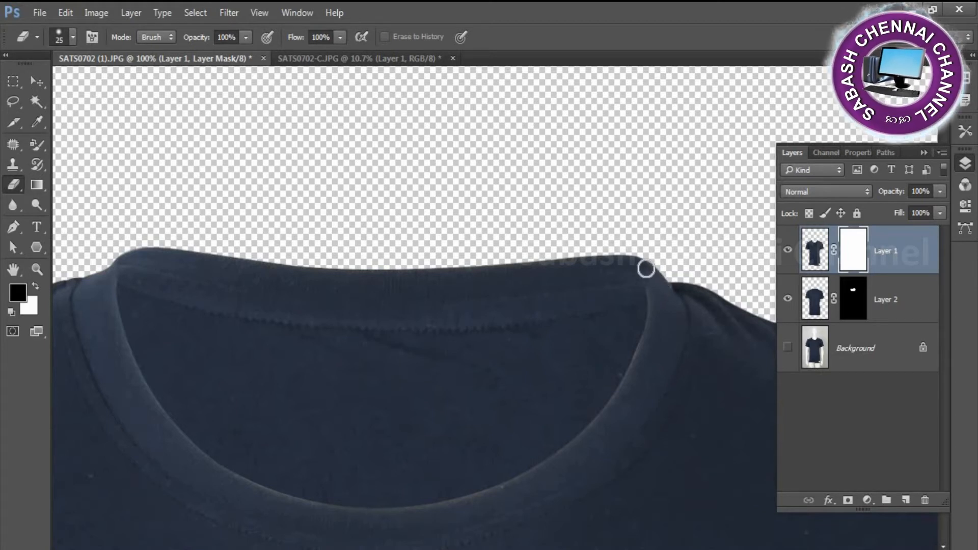
{"action": "key", "text": "x"}
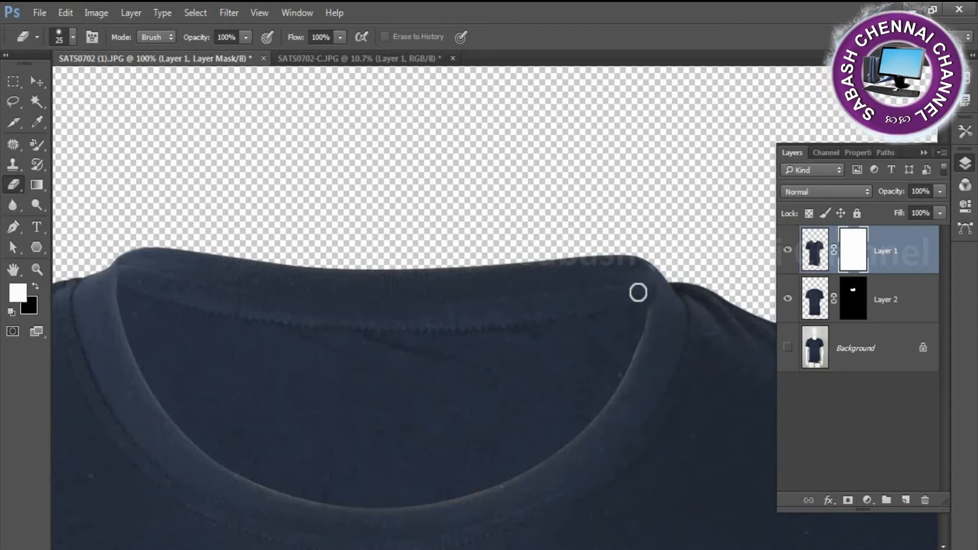
{"action": "key", "text": "x"}
{"action": "key", "text": "x"}
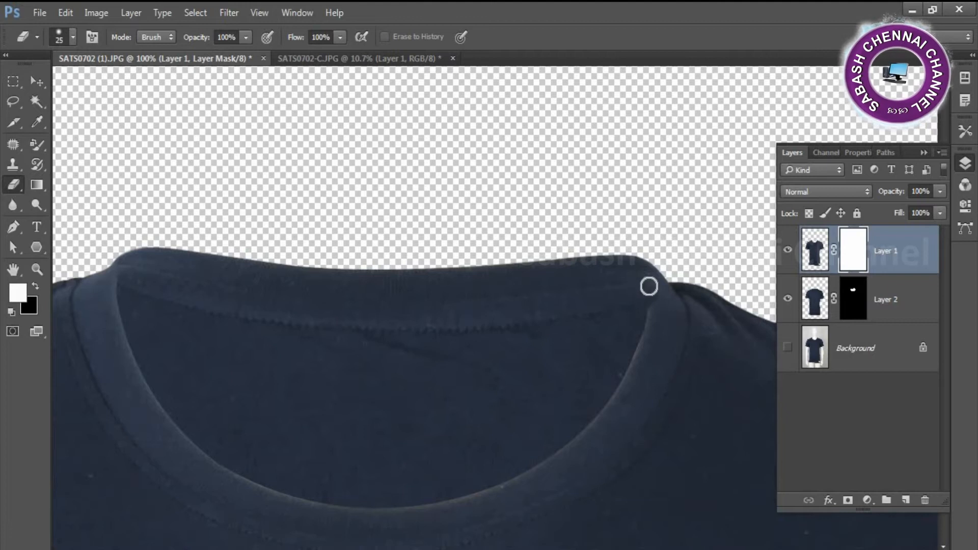
{"action": "key", "text": "x"}
{"action": "key", "text": "x"}
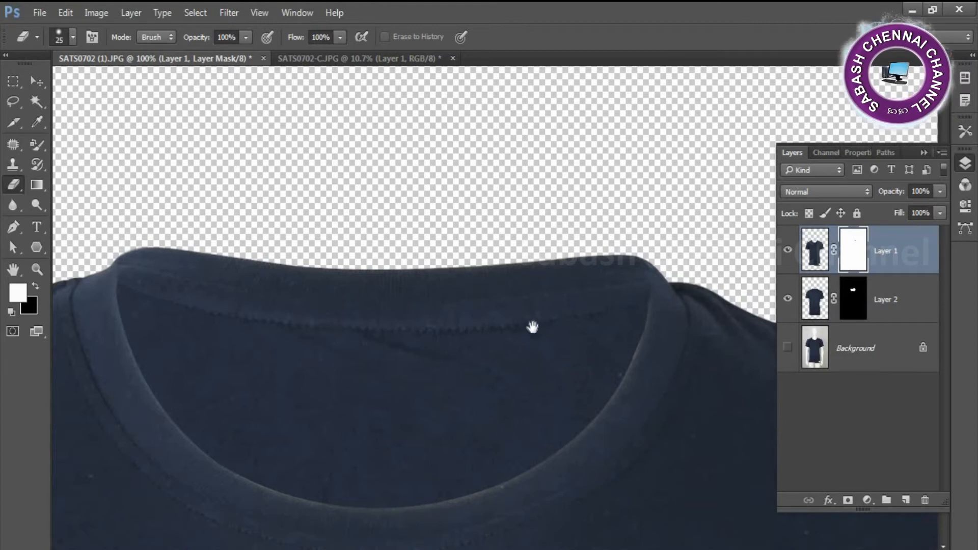
Step: Add a new empty layer above Layer 1
{"action": "left_click_drag", "start_coordinate": [532, 327], "coordinate": [560, 249]}
{"action": "left_click_drag", "start_coordinate": [454, 349], "coordinate": [462, 314]}
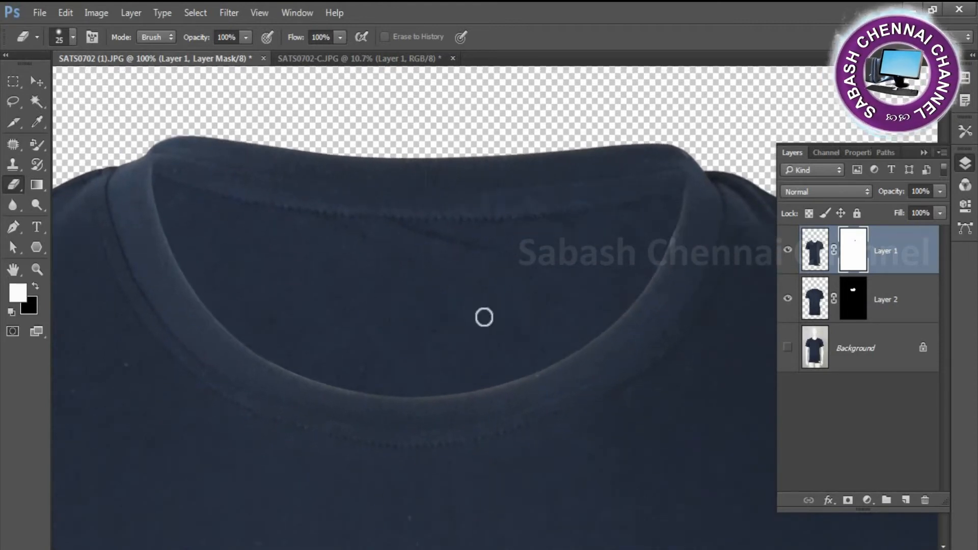
{"action": "left_click_drag", "start_coordinate": [367, 251], "coordinate": [367, 262]}
{"action": "key", "text": "m"}
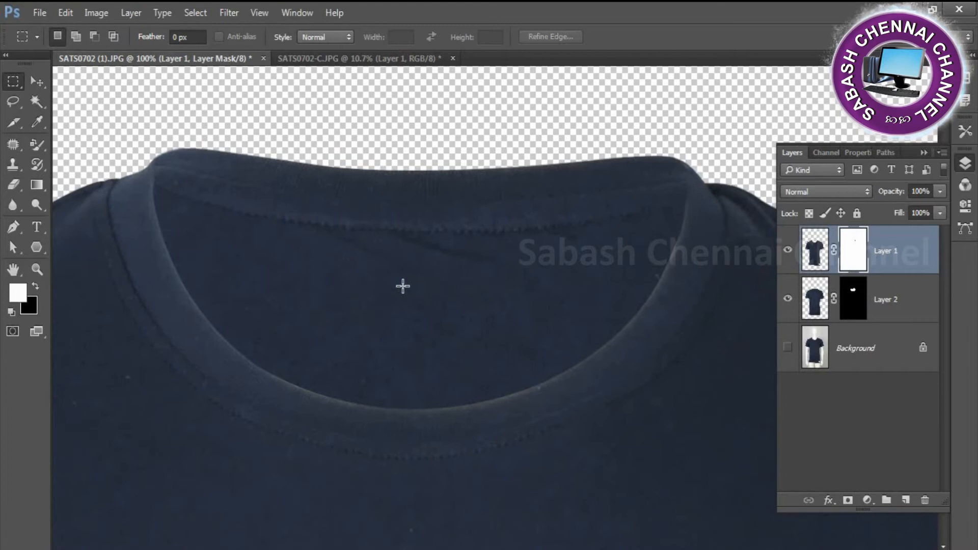
{"action": "left_click", "coordinate": [907, 500]}
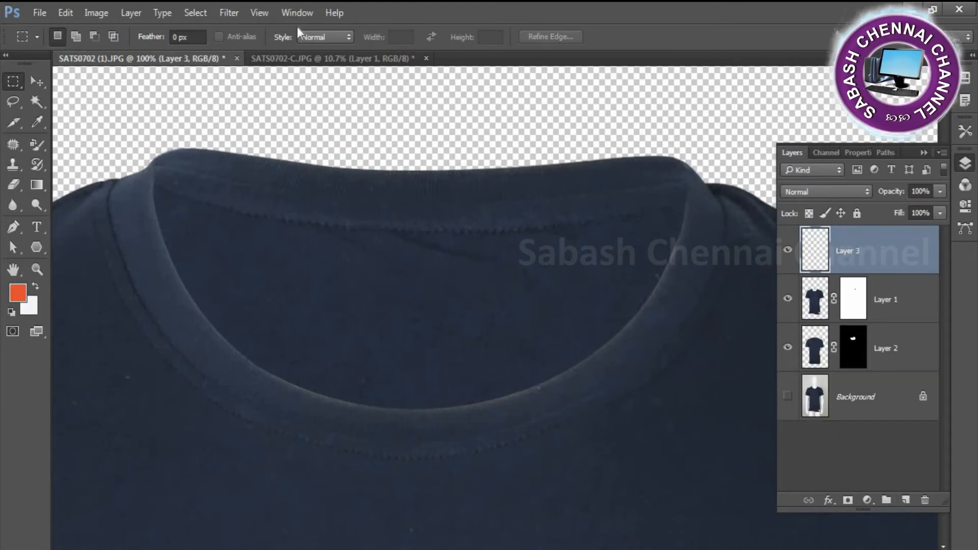
Step: Draw a snowflake custom shape path on the inner back neck, convert it to a selection and fill it with white
{"action": "right_click", "coordinate": [36, 248]}
{"action": "left_click", "coordinate": [92, 323]}
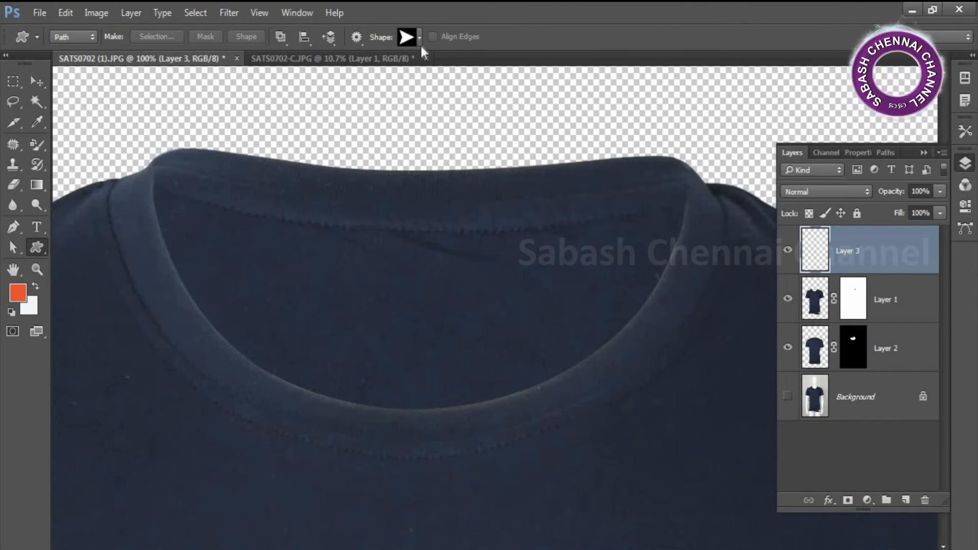
{"action": "left_click", "coordinate": [419, 38]}
{"action": "scroll", "coordinate": [591, 479], "scroll_direction": "down", "scroll_amount": 1}
{"action": "left_click", "coordinate": [559, 173]}
{"action": "left_click", "coordinate": [36, 82]}
{"action": "left_click", "coordinate": [36, 248]}
{"action": "left_click_drag", "start_coordinate": [423, 324], "coordinate": [500, 380]}
{"action": "key", "text": "ctrl+Return"}
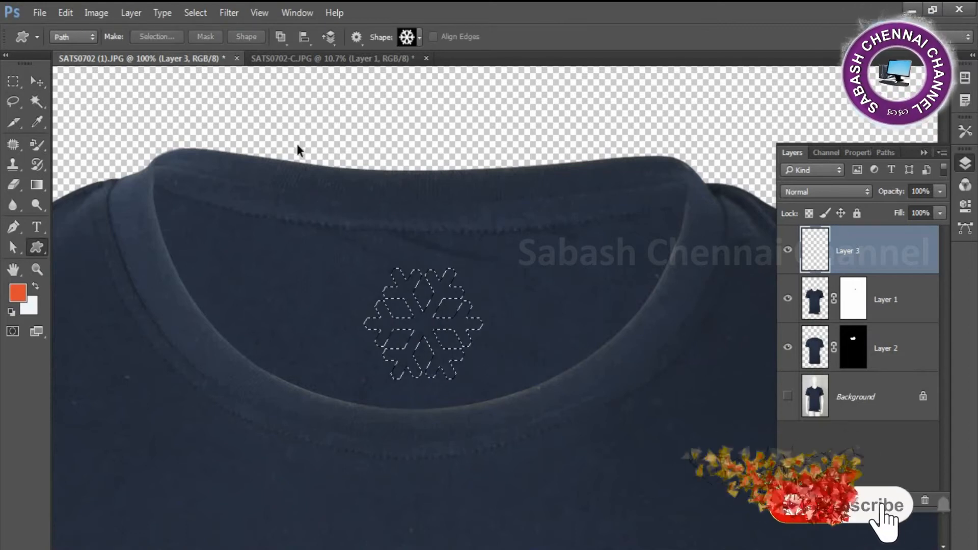
{"action": "key", "text": "ctrl+BackSpace"}
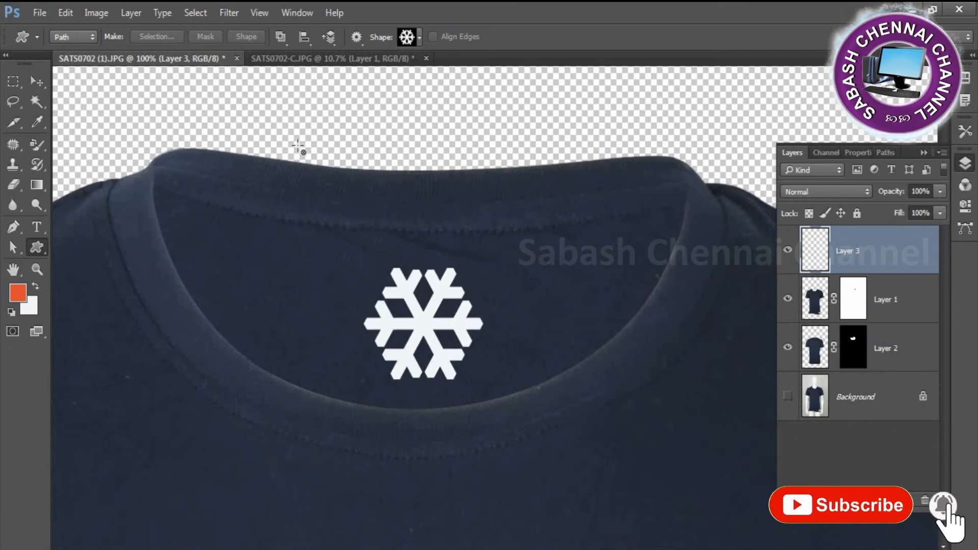
Step: Set the snowflake layer's opacity to 30% and move the snowflake slightly upward
{"action": "key", "text": "3"}
{"action": "key", "text": "ctrl+t"}
{"action": "left_click_drag", "start_coordinate": [451, 337], "coordinate": [452, 330]}
{"action": "key", "text": "Return"}
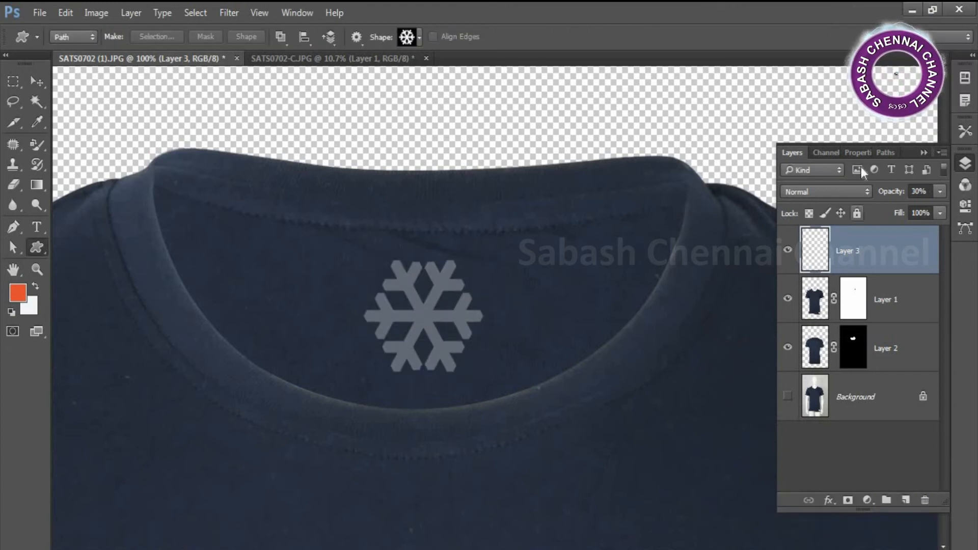
Step: Set the snowflake layer to Overlay blend mode with 75% fill and 83% opacity
{"action": "scroll", "coordinate": [864, 192], "scroll_direction": "down", "scroll_amount": 1}
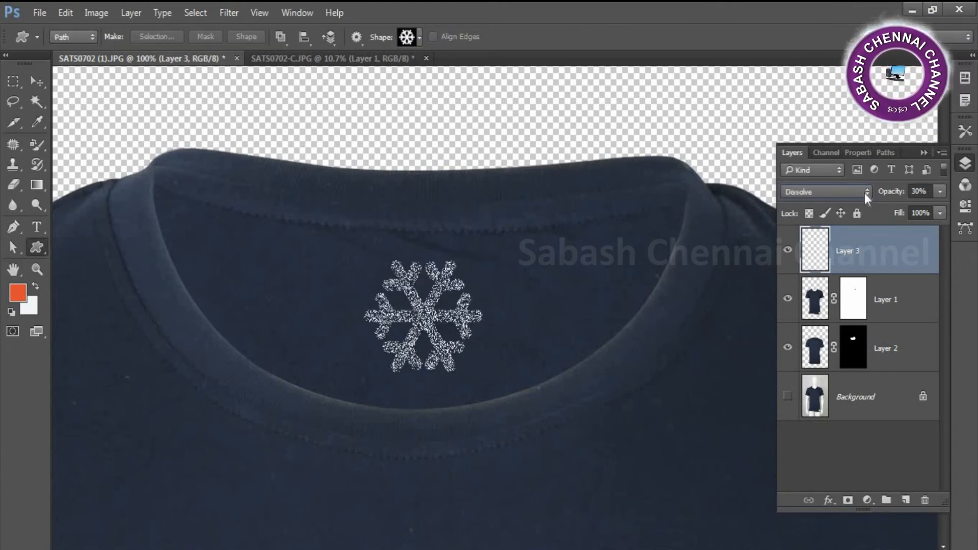
{"action": "scroll", "coordinate": [864, 194], "scroll_direction": "down", "scroll_amount": 10}
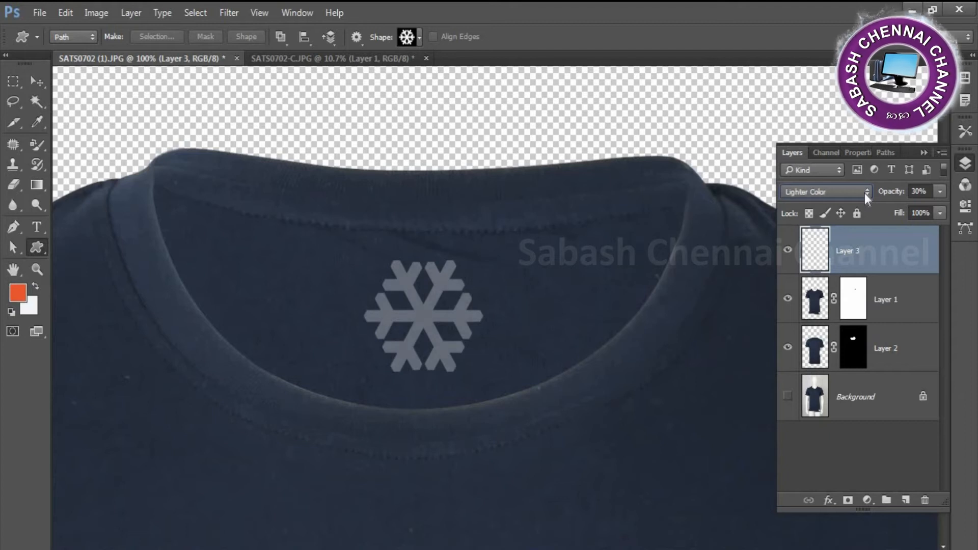
{"action": "scroll", "coordinate": [864, 194], "scroll_direction": "down", "scroll_amount": 1}
{"action": "left_click", "coordinate": [940, 213]}
{"action": "left_click_drag", "start_coordinate": [941, 229], "coordinate": [931, 207]}
{"action": "left_click", "coordinate": [940, 191]}
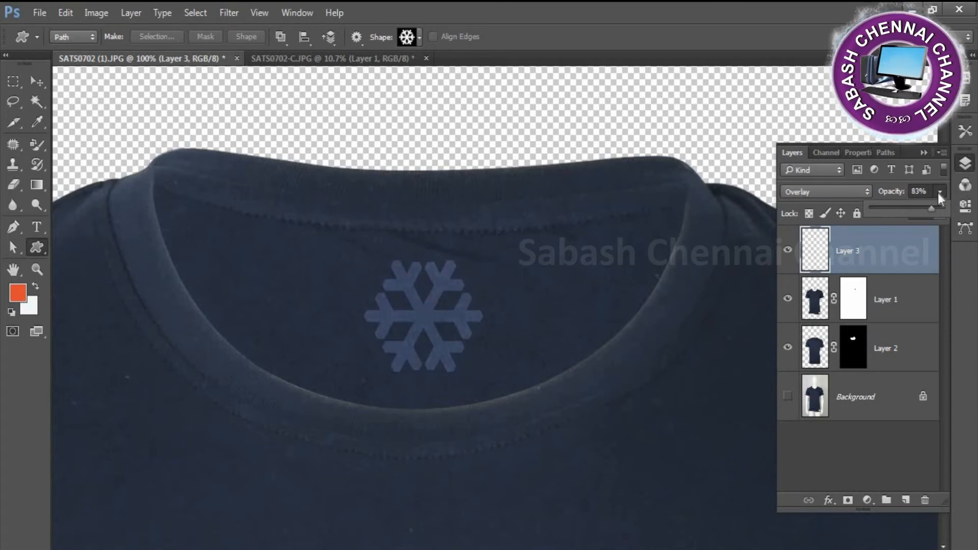
{"action": "left_click", "coordinate": [939, 193]}
Step: Apply a white 1 px inside Stroke effect to the snowflake layer
{"action": "double_click", "coordinate": [904, 264]}
{"action": "left_click_drag", "start_coordinate": [395, 81], "coordinate": [711, 161]}
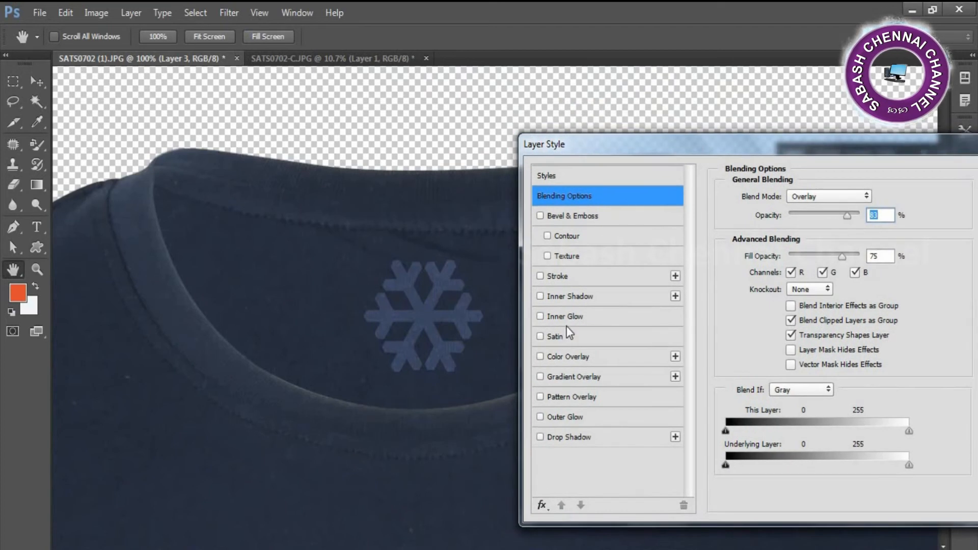
{"action": "left_click", "coordinate": [559, 277]}
{"action": "left_click", "coordinate": [757, 320]}
{"action": "left_click", "coordinate": [306, 137]}
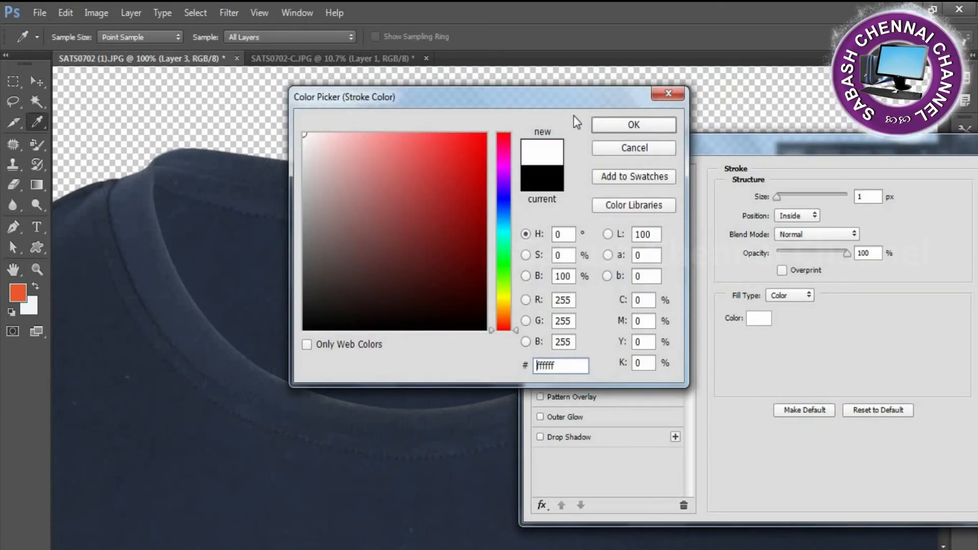
{"action": "left_click", "coordinate": [627, 128]}
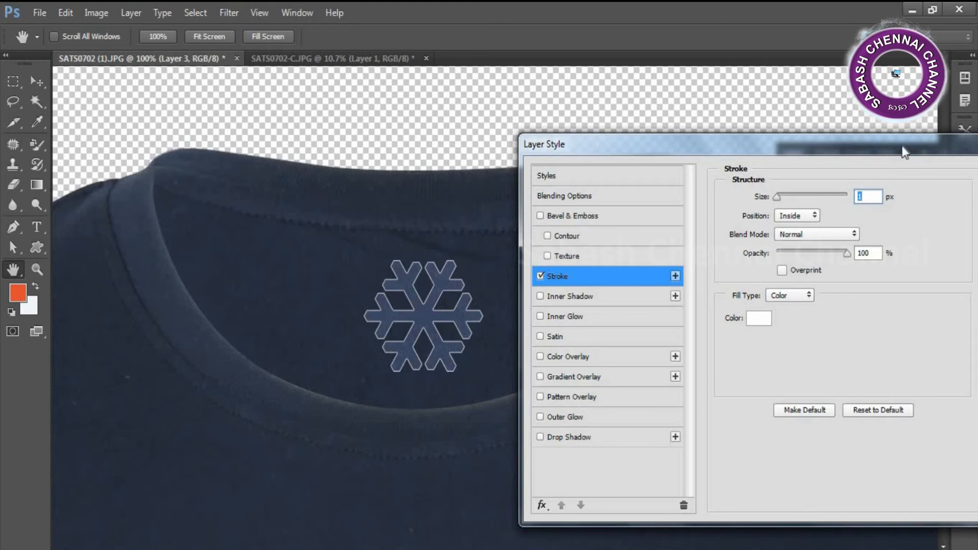
{"action": "left_click_drag", "start_coordinate": [901, 146], "coordinate": [828, 136]}
{"action": "left_click", "coordinate": [959, 162]}
Step: Add the text "Lightning" on a new layer across the shirt front in orange Iskoola Pota Bold, 32.36 pt
{"action": "key", "text": "ctrl+minus"}
{"action": "key", "text": "ctrl+minus"}
{"action": "key", "text": "ctrl+minus"}
{"action": "key", "text": "ctrl+minus"}
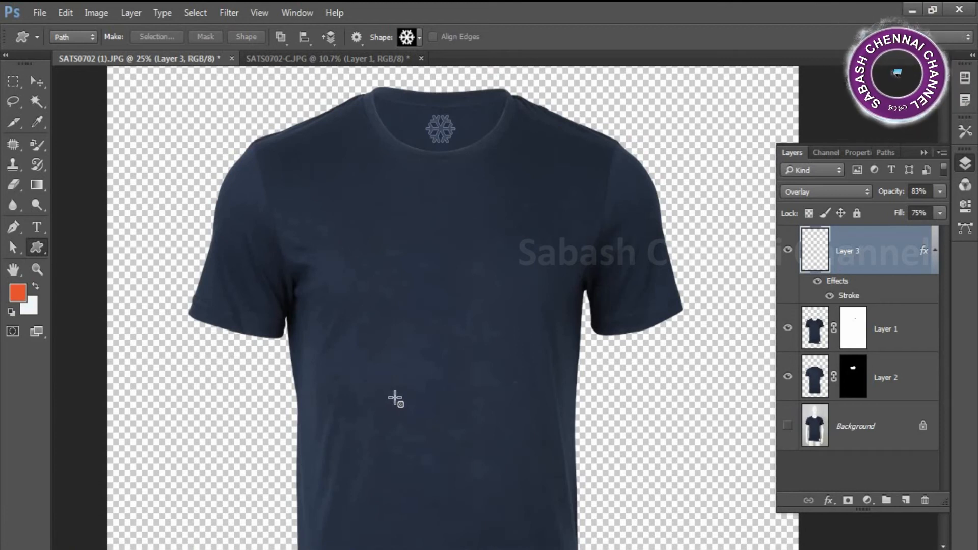
{"action": "key", "text": "t"}
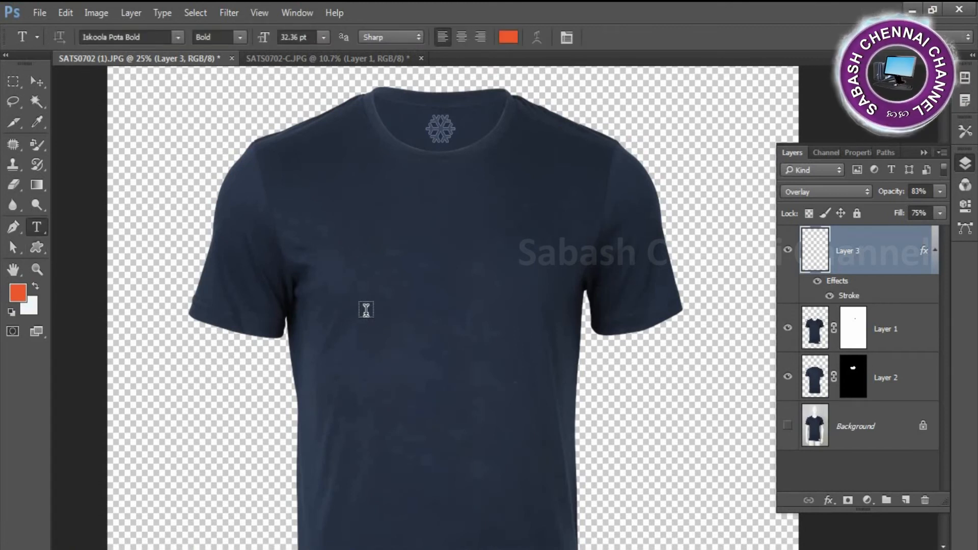
{"action": "key", "text": "ctrl+shift+n"}
{"action": "key", "text": "Return"}
{"action": "left_click", "coordinate": [364, 311]}
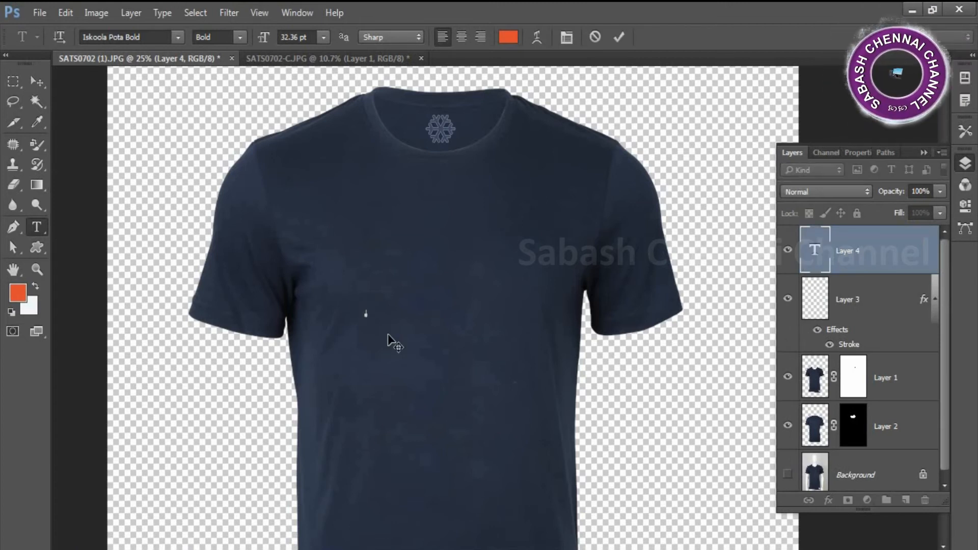
{"action": "type", "text": "T shirt"}
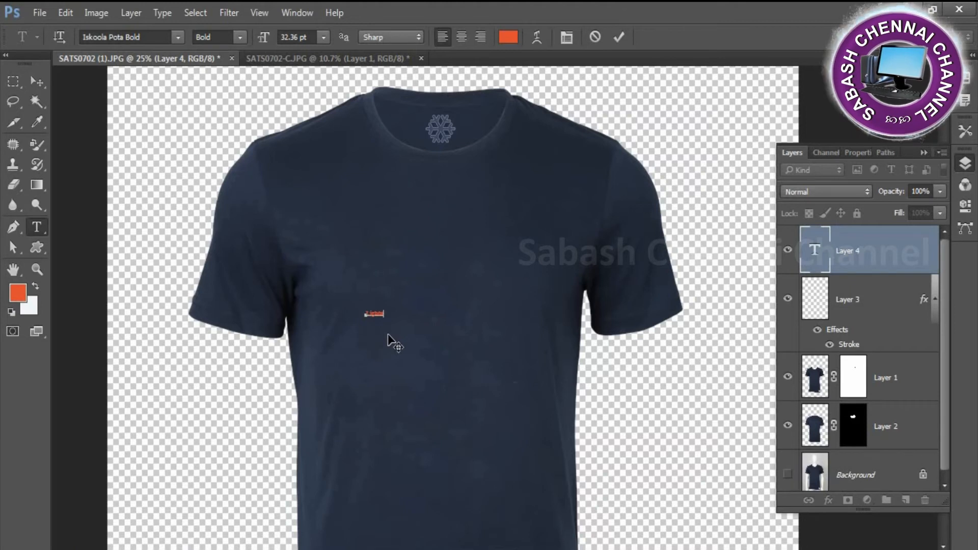
{"action": "left_click", "coordinate": [37, 82]}
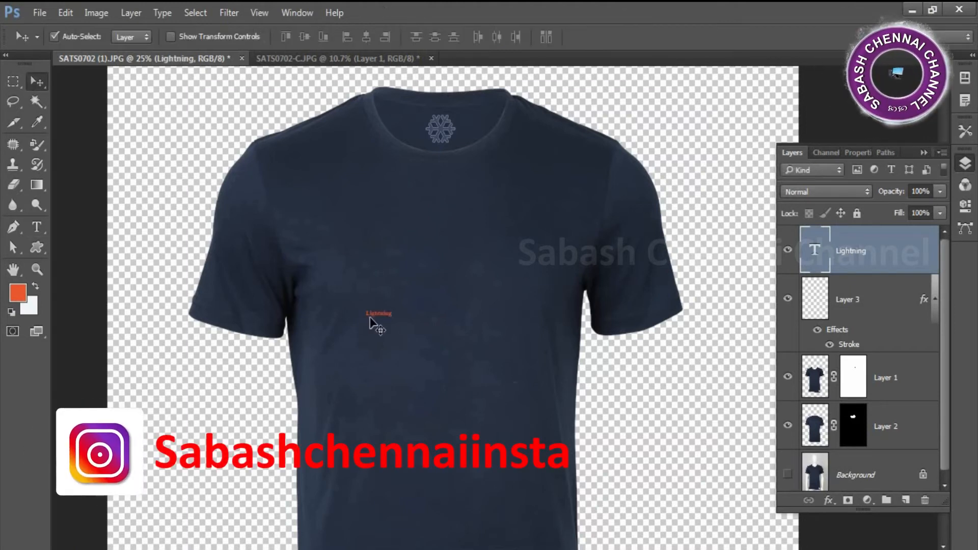
Step: Enlarge the Lightning text to about 602% across the middle of the shirt and set its layer opacity to 30%
{"action": "key", "text": "ctrl+t"}
{"action": "left_click_drag", "start_coordinate": [393, 317], "coordinate": [452, 357]}
{"action": "left_click_drag", "start_coordinate": [426, 325], "coordinate": [509, 356]}
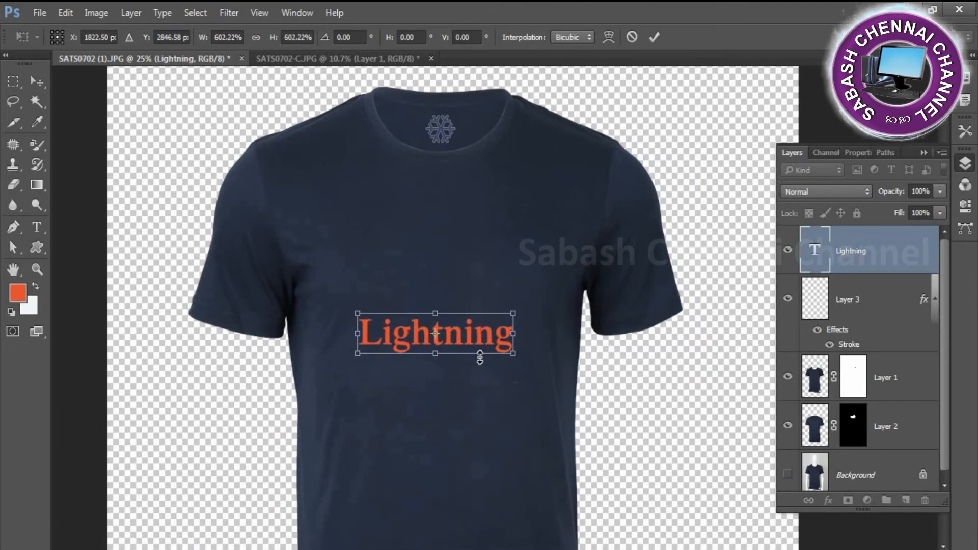
{"action": "key", "text": "Return"}
{"action": "key", "text": "3"}
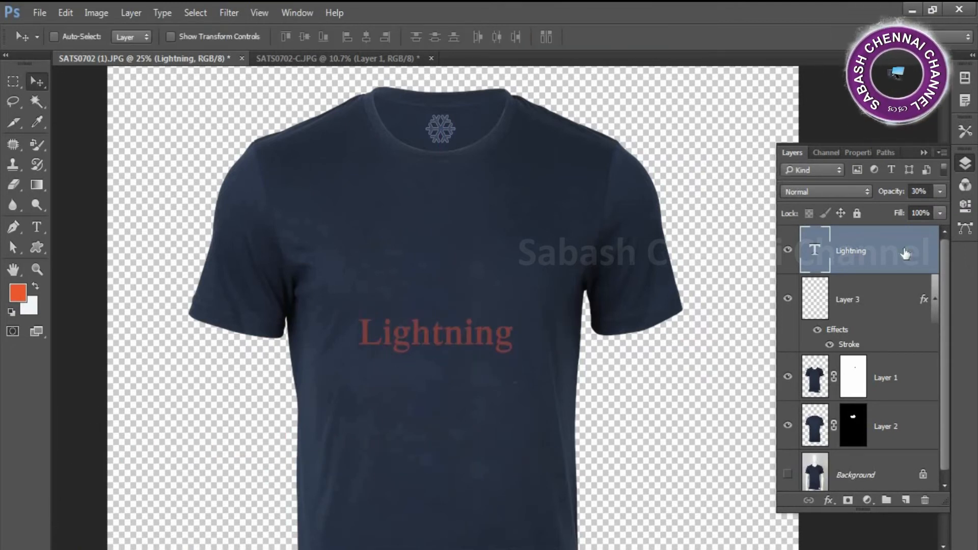
Step: Duplicate the Lightning text directly below the original and change the copy's wording to "Bird"
{"action": "left_click_drag", "start_coordinate": [447, 347], "coordinate": [444, 380]}
{"action": "key", "text": "t"}
{"action": "double_click", "coordinate": [443, 380]}
{"action": "type", "text": "Bird"}
{"action": "key", "text": "ctrl+Return"}
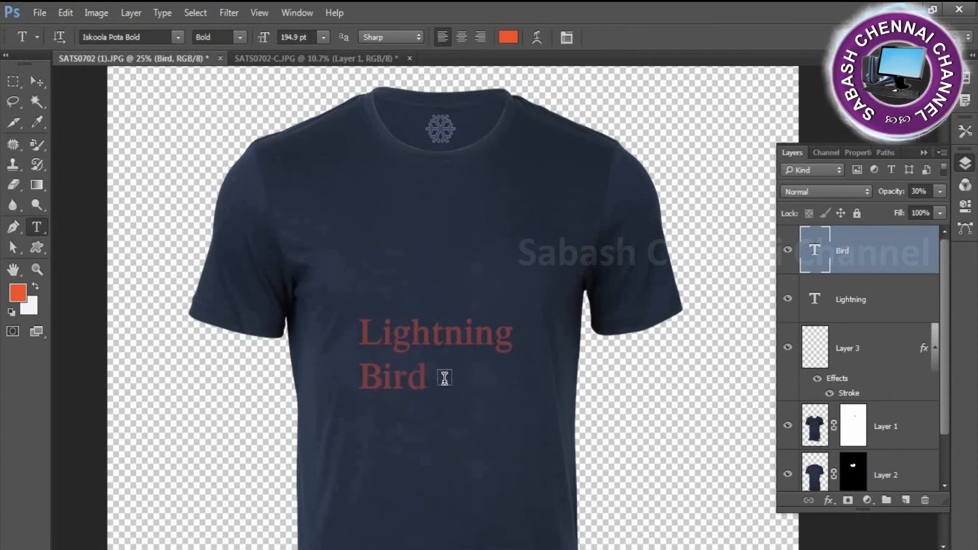
Step: Align the Bird text to the centre of the canvas vertically and horizontally, and clear the selection
{"action": "key", "text": "v"}
{"action": "key", "text": "ctrl+t"}
{"action": "left_click_drag", "start_coordinate": [430, 398], "coordinate": [475, 398]}
{"action": "key", "text": "Return"}
{"action": "left_click", "coordinate": [305, 39]}
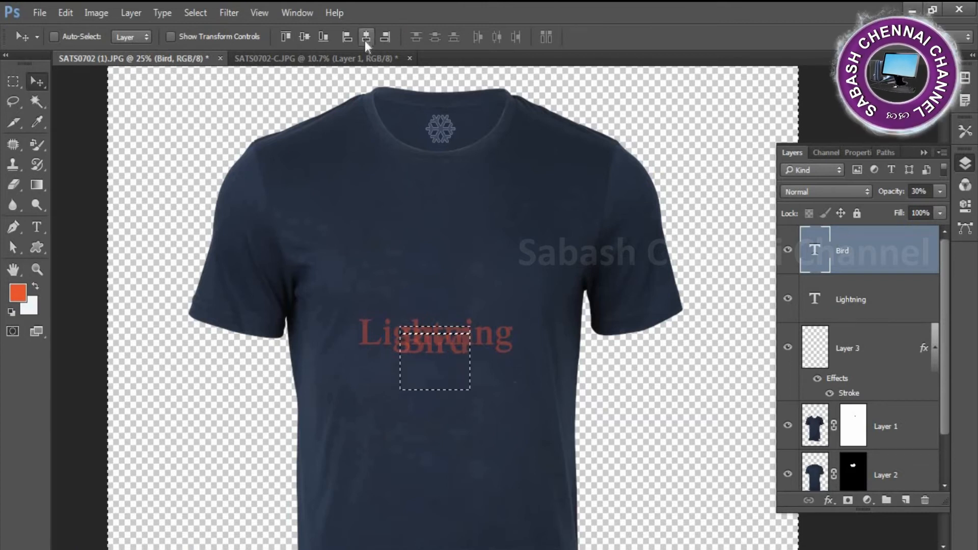
{"action": "left_click", "coordinate": [366, 39]}
{"action": "key", "text": "ctrl+d"}
Step: Move the Bird text just beneath Lightning and nudge it up and left so it sits centred under the word
{"action": "key", "text": "ctrl+t"}
{"action": "left_click_drag", "start_coordinate": [471, 361], "coordinate": [457, 378]}
{"action": "key", "text": "Return"}
{"action": "key", "text": "shift+Up"}
{"action": "key", "text": "shift+Up"}
{"action": "key", "text": "shift+Left"}
{"action": "key", "text": "shift+Left"}
{"action": "key", "text": "shift+Left"}
Step: Apply a white Color Overlay at 100% opacity to the Lightning text layer
{"action": "left_click", "coordinate": [822, 301]}
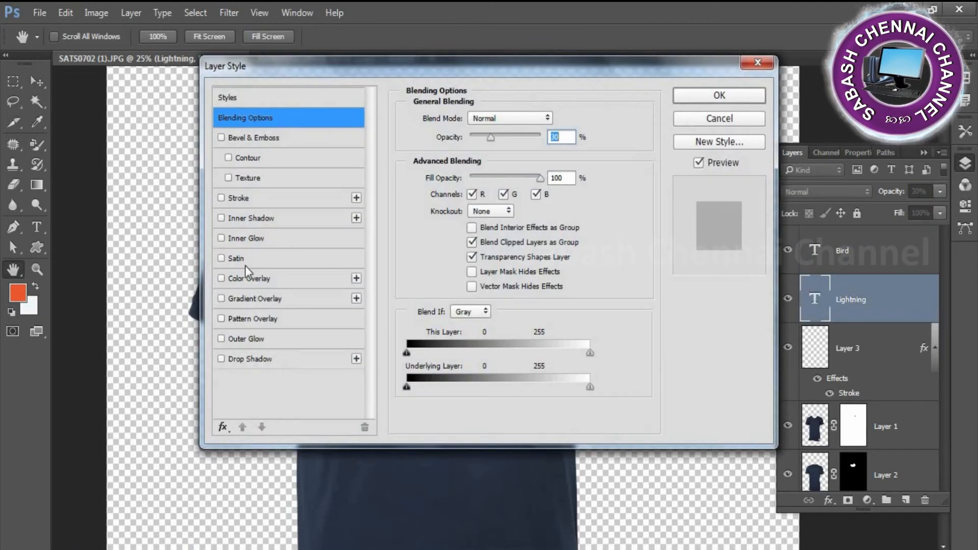
{"action": "left_click", "coordinate": [230, 277]}
{"action": "left_click_drag", "start_coordinate": [424, 32], "coordinate": [763, 163]}
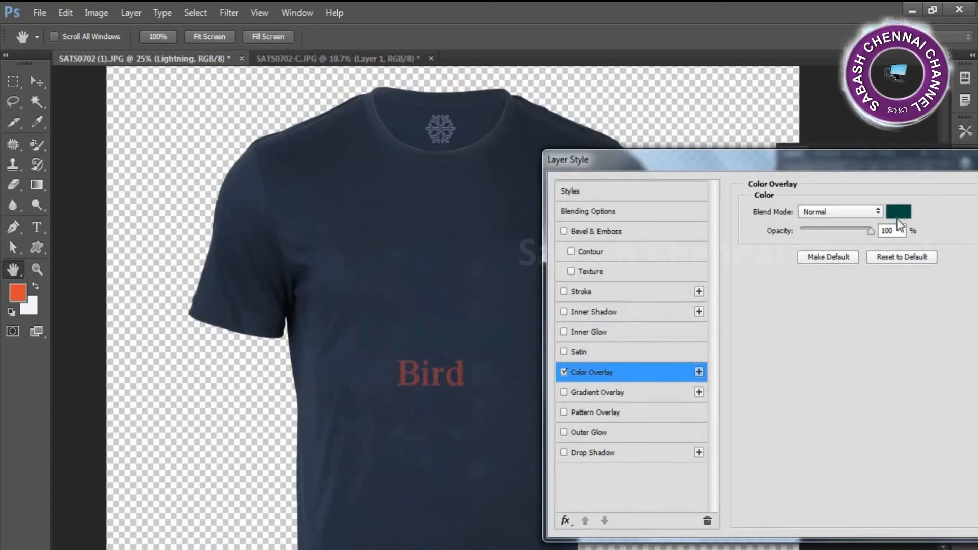
{"action": "left_click", "coordinate": [898, 211]}
{"action": "left_click", "coordinate": [306, 106]}
{"action": "left_click", "coordinate": [634, 125]}
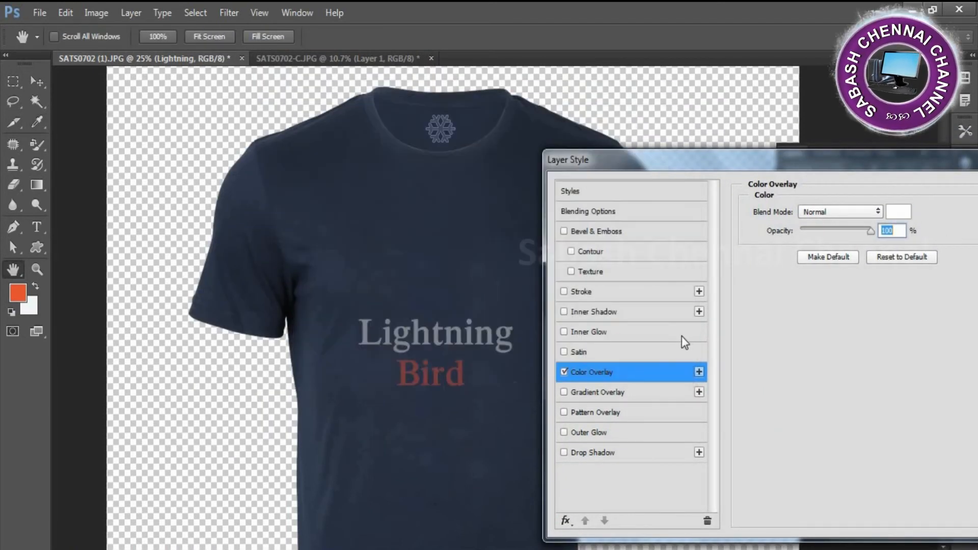
{"action": "key", "text": "Return"}
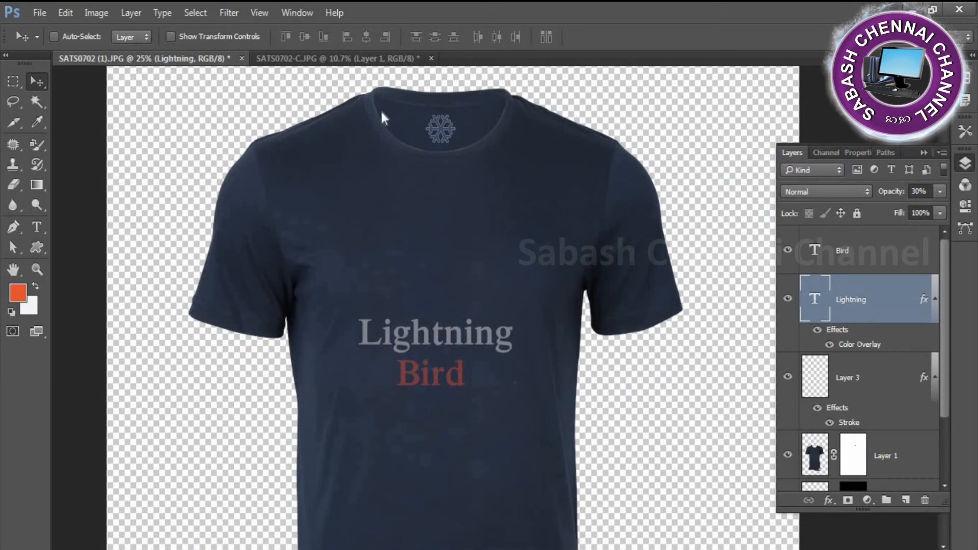
Step: Change the Lightning text layer's Color Overlay to the dark navy sampled from the shirt fabric
{"action": "double_click", "coordinate": [881, 314]}
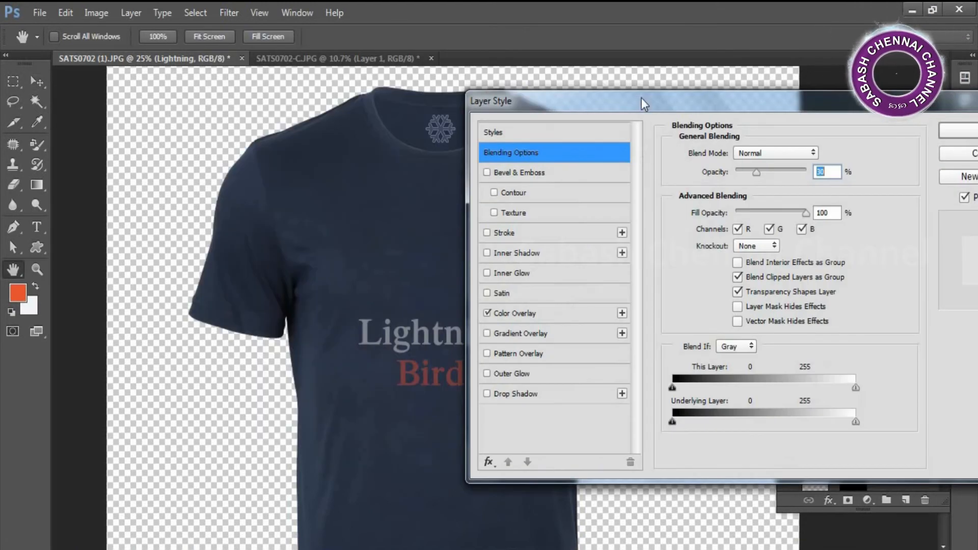
{"action": "left_click", "coordinate": [530, 314]}
{"action": "left_click", "coordinate": [820, 152]}
{"action": "left_click", "coordinate": [266, 250]}
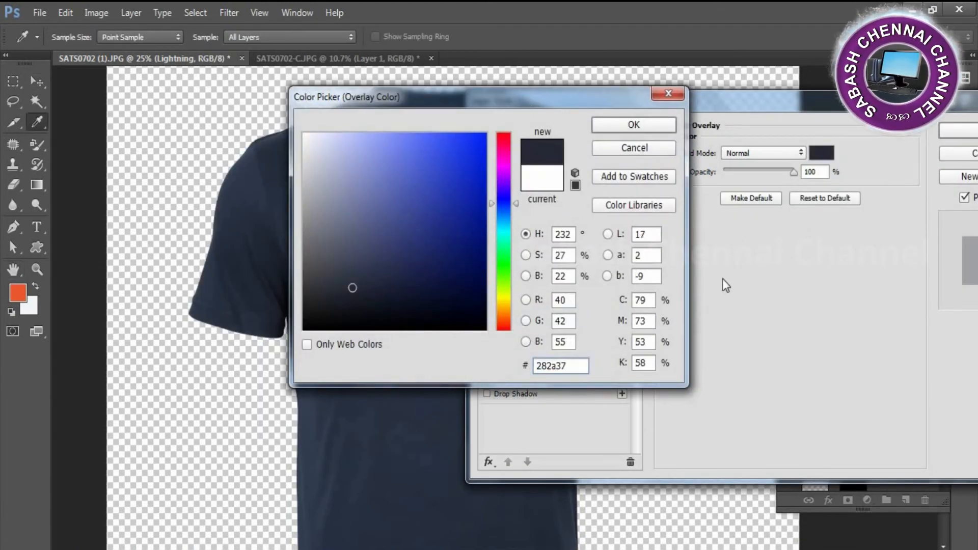
{"action": "left_click_drag", "start_coordinate": [530, 97], "coordinate": [794, 347]}
{"action": "left_click", "coordinate": [367, 290]}
{"action": "left_click", "coordinate": [898, 374]}
Step: Add a white inside Stroke of 10 px at 100% opacity to the Lightning text layer
{"action": "left_click", "coordinate": [521, 233]}
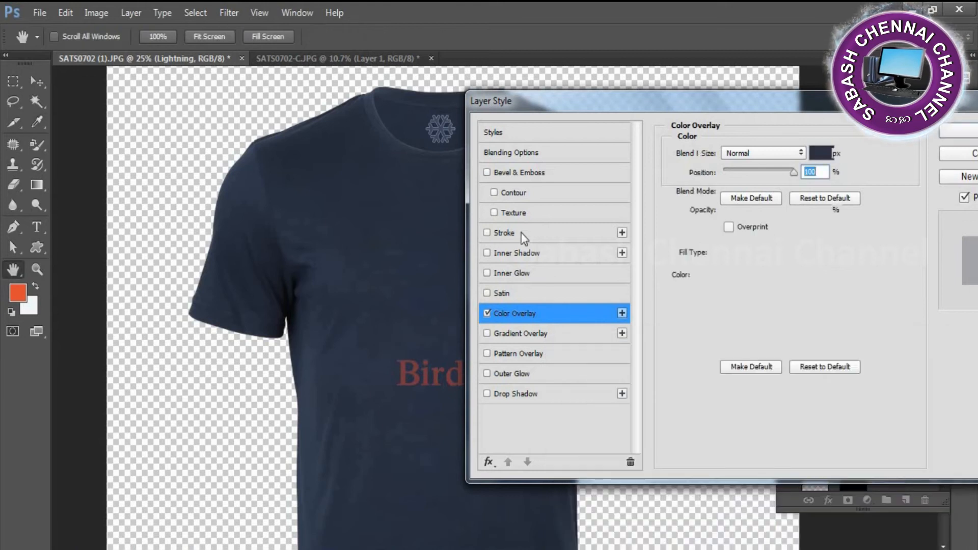
{"action": "type", "text": "3"}
{"action": "mouse_move", "coordinate": [713, 99]}
{"action": "left_mouse_down"}
{"action": "mouse_move", "coordinate": [603, 439]}
{"action": "mouse_move", "coordinate": [686, 189]}
{"action": "left_mouse_up"}
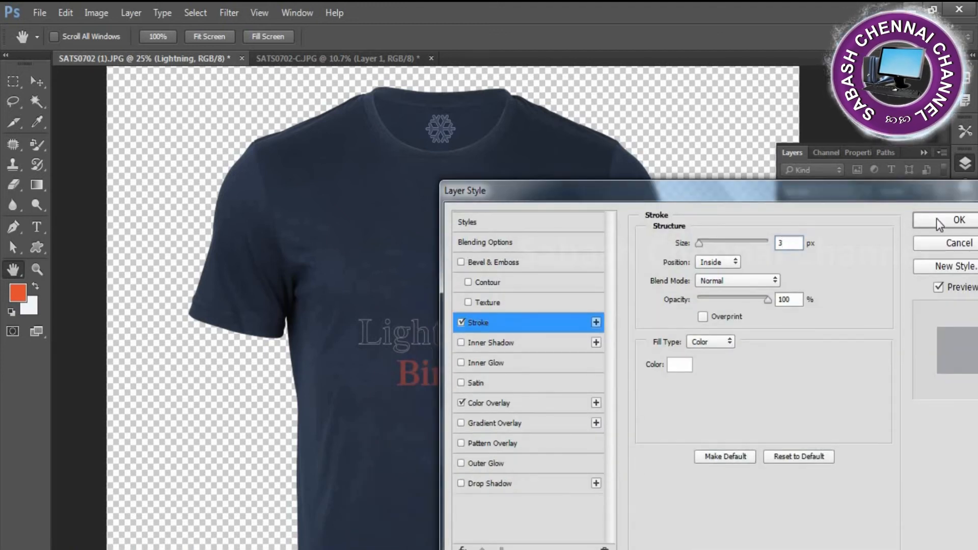
{"action": "left_click_drag", "start_coordinate": [793, 245], "coordinate": [723, 246]}
{"action": "type", "text": "5"}
{"action": "type", "text": "10"}
{"action": "left_click_drag", "start_coordinate": [661, 192], "coordinate": [748, 174]}
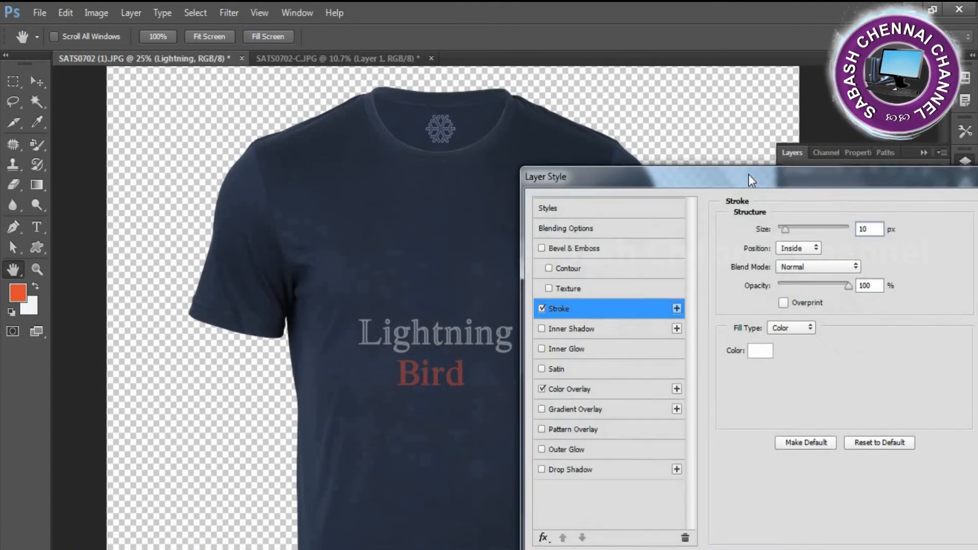
{"action": "key", "text": "Return"}
Step: Copy the Lightning layer style and paste it onto the Bird text layer
{"action": "right_click", "coordinate": [887, 300]}
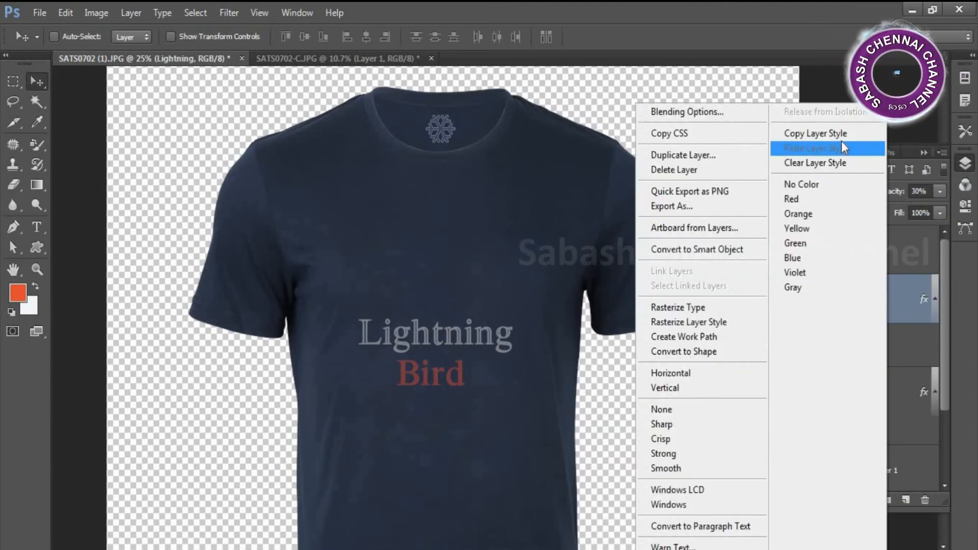
{"action": "left_click", "coordinate": [815, 133]}
{"action": "left_click", "coordinate": [866, 249]}
{"action": "right_click", "coordinate": [862, 250]}
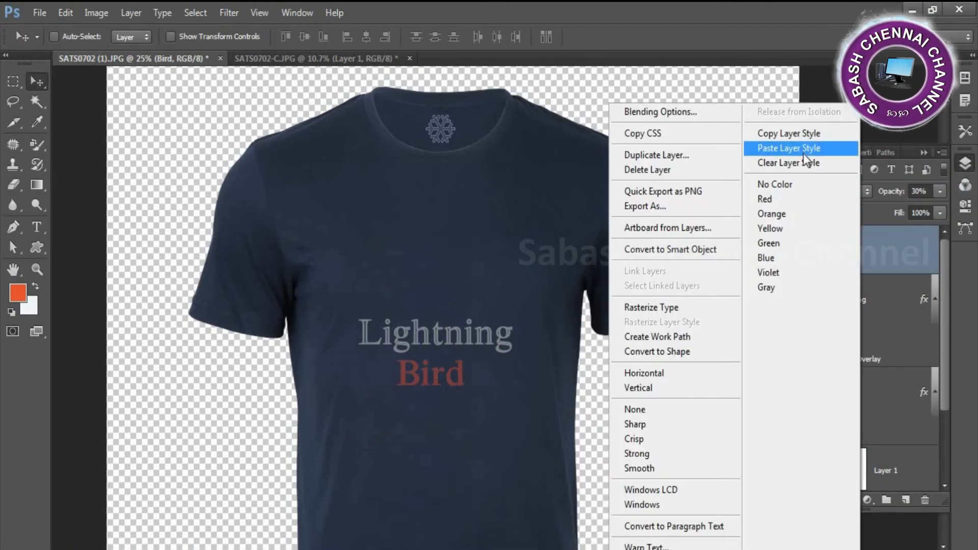
{"action": "left_click", "coordinate": [804, 152]}
{"action": "right_click", "coordinate": [464, 379]}
{"action": "left_click", "coordinate": [465, 385]}
Step: Keep the Bird text's Color Overlay in the shirt's navy and set its Stroke size to 10 px
{"action": "double_click", "coordinate": [859, 310]}
{"action": "left_click_drag", "start_coordinate": [396, 63], "coordinate": [747, 155]}
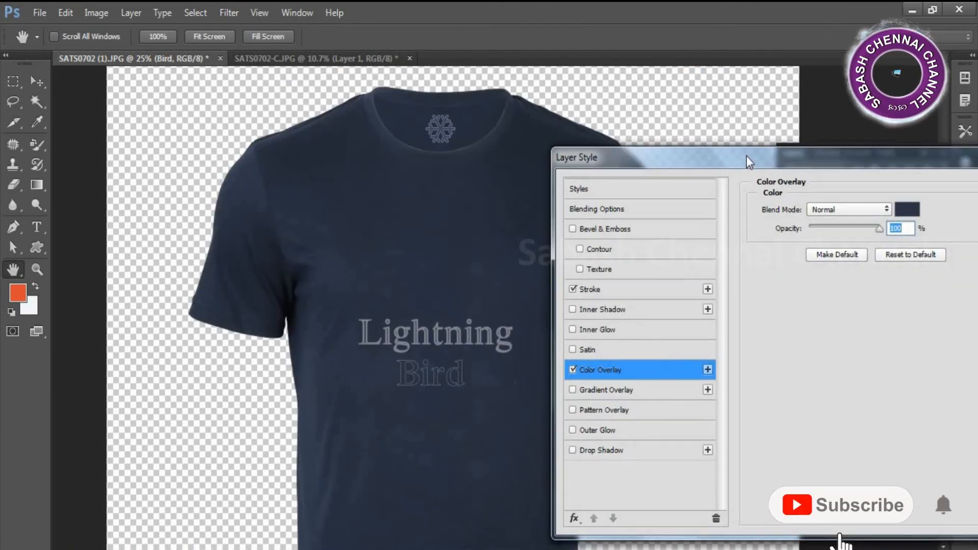
{"action": "left_click", "coordinate": [907, 209]}
{"action": "left_click_drag", "start_coordinate": [392, 97], "coordinate": [650, 257]}
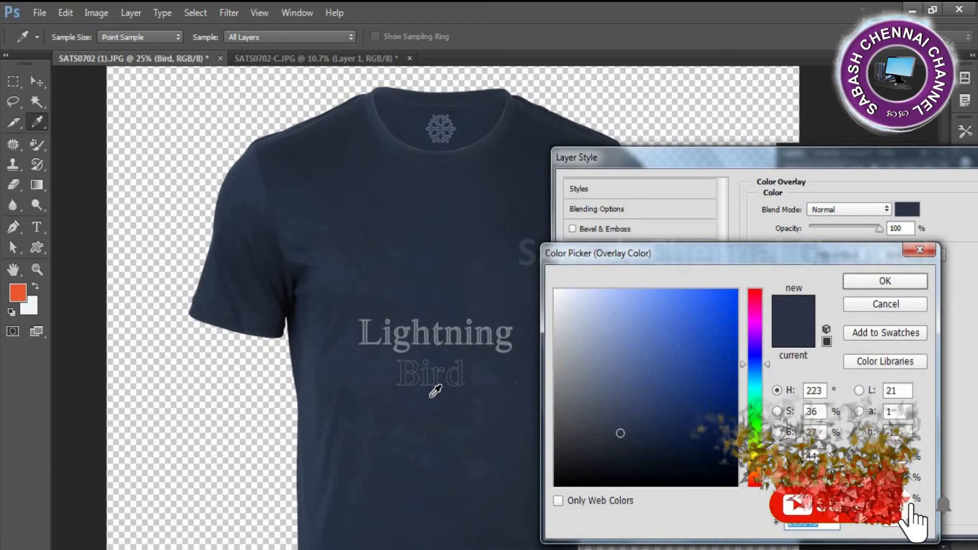
{"action": "left_click", "coordinate": [870, 283]}
{"action": "left_click", "coordinate": [609, 288]}
{"action": "double_click", "coordinate": [900, 210]}
{"action": "type", "text": "10"}
{"action": "key", "text": "Return"}
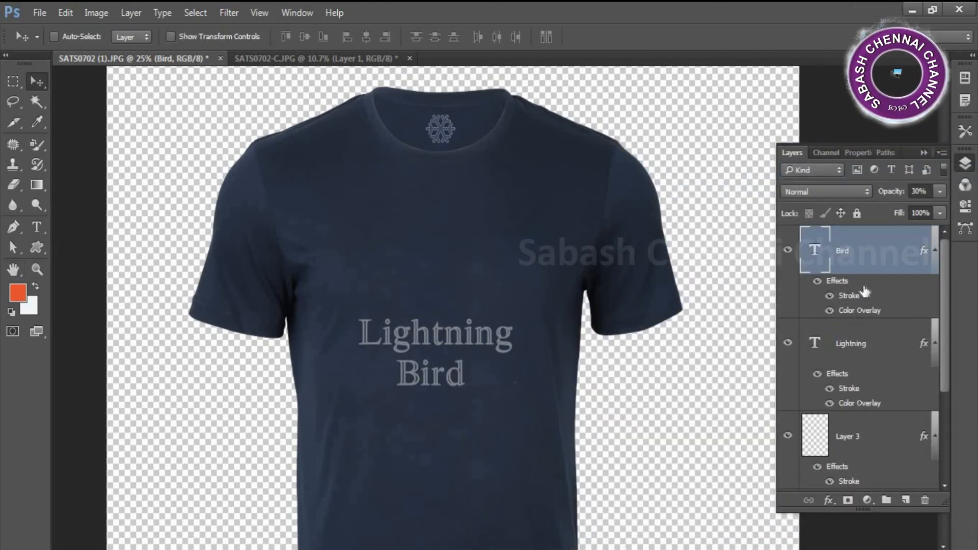
Step: Check the Stroke settings of the Lightning text layer and pick the Bird text on the canvas
{"action": "double_click", "coordinate": [866, 390]}
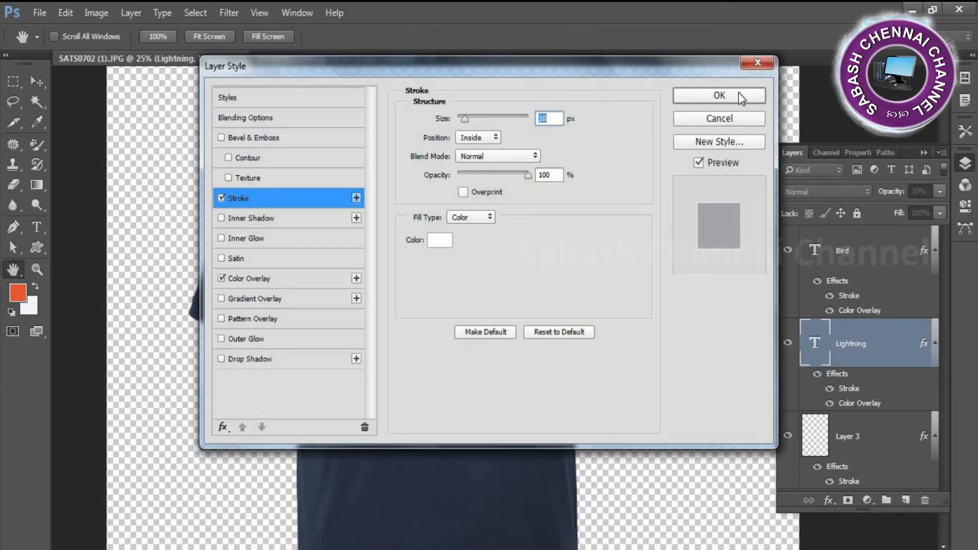
{"action": "left_click", "coordinate": [742, 97]}
{"action": "right_click", "coordinate": [448, 365]}
{"action": "left_click", "coordinate": [477, 378]}
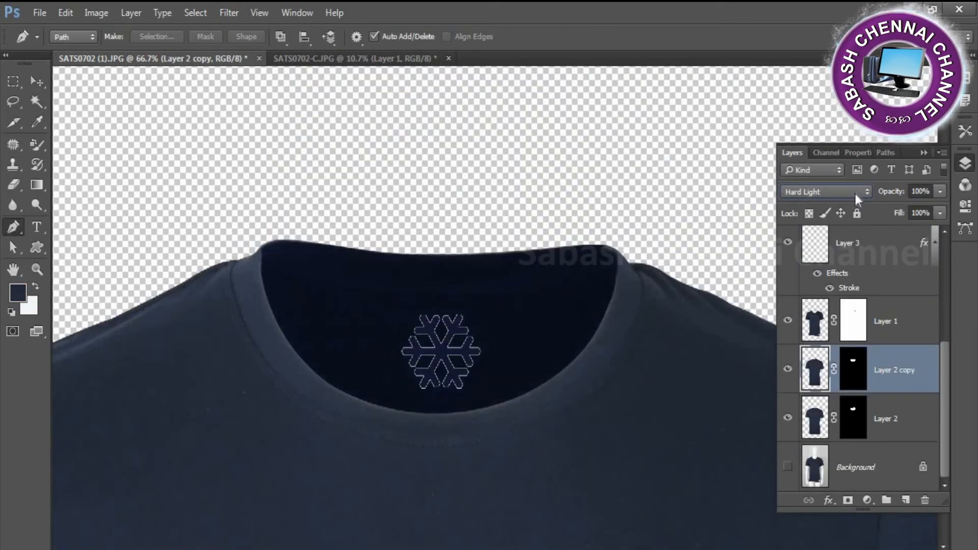
Step: Select the Lightning and Bird text layers together, enlarge them and move them lower, centred on the shirt's front
{"action": "scroll", "coordinate": [854, 193], "scroll_direction": "down", "scroll_amount": 2}
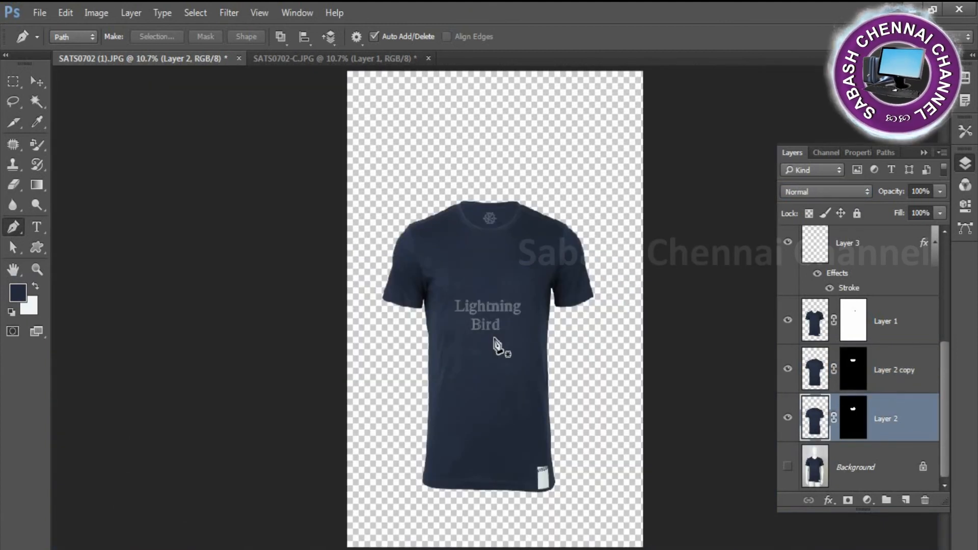
{"action": "key", "text": "v"}
{"action": "right_click", "coordinate": [498, 308]}
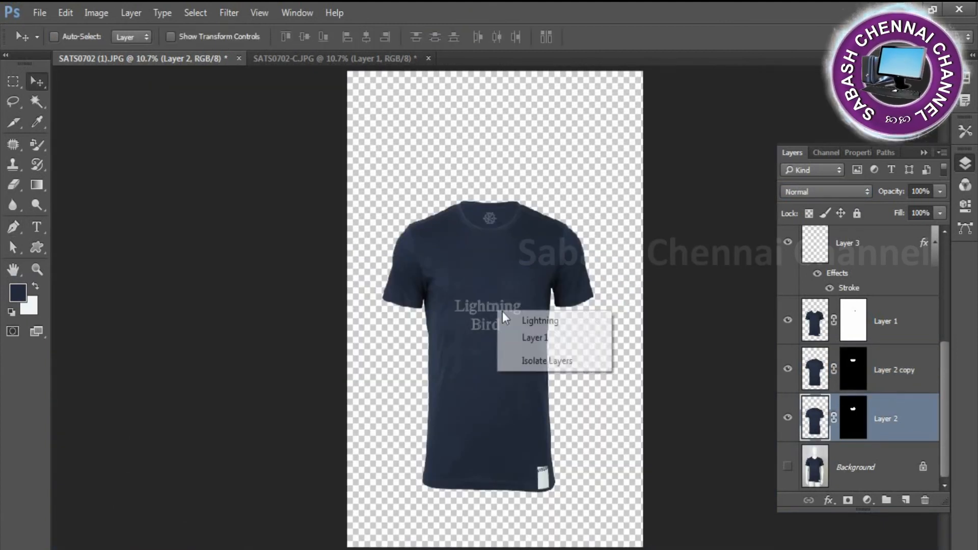
{"action": "left_click", "coordinate": [517, 320]}
{"action": "left_click", "coordinate": [485, 324], "text": "ctrl+shift"}
{"action": "key", "text": "ctrl+t"}
{"action": "left_click_drag", "start_coordinate": [520, 329], "coordinate": [487, 352]}
{"action": "key", "text": "Return"}
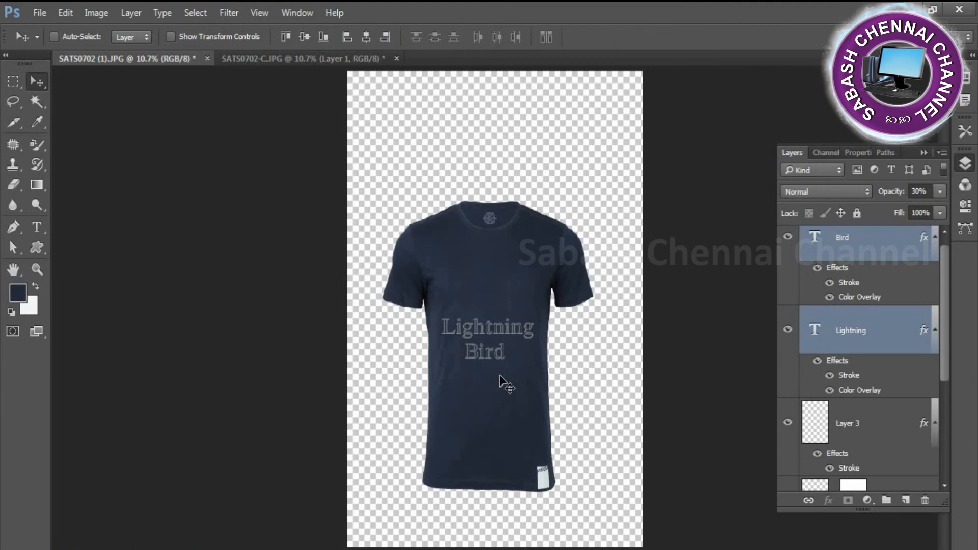
Step: Examine the text placement, the shirt's hem and the neckline up close
{"action": "key", "text": "ctrl"}
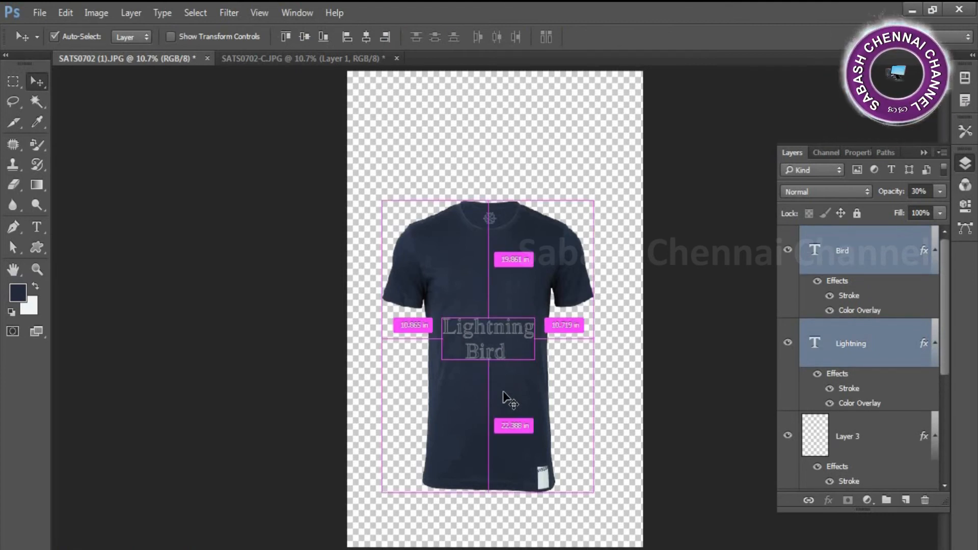
{"action": "key", "text": "ctrl+plus"}
{"action": "key", "text": "ctrl+plus"}
{"action": "key", "text": "ctrl+plus"}
{"action": "left_click_drag", "start_coordinate": [527, 433], "coordinate": [491, 301]}
{"action": "left_click_drag", "start_coordinate": [540, 393], "coordinate": [496, 292]}
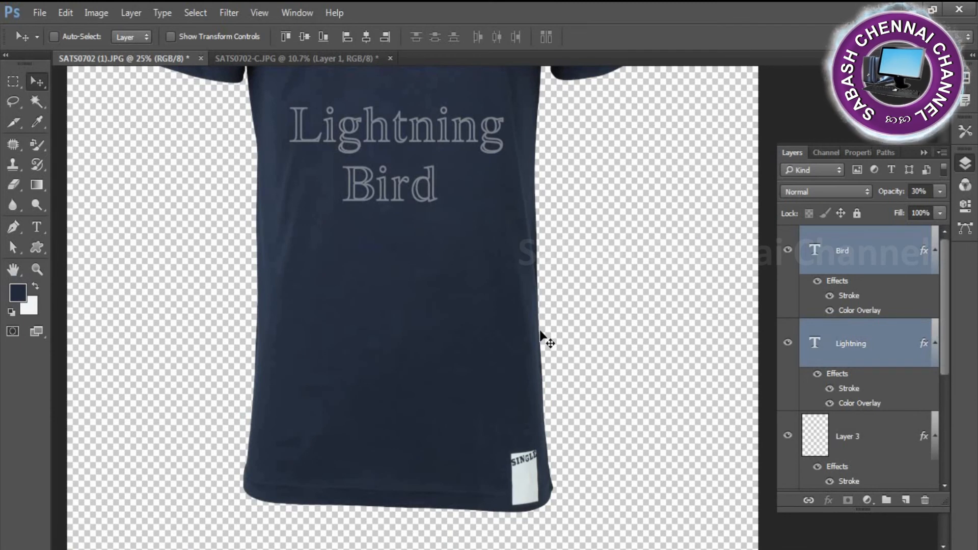
{"action": "key", "text": "ctrl+0"}
{"action": "key", "text": "ctrl+plus"}
{"action": "key", "text": "ctrl+plus"}
{"action": "key", "text": "ctrl+plus"}
{"action": "key", "text": "ctrl+plus"}
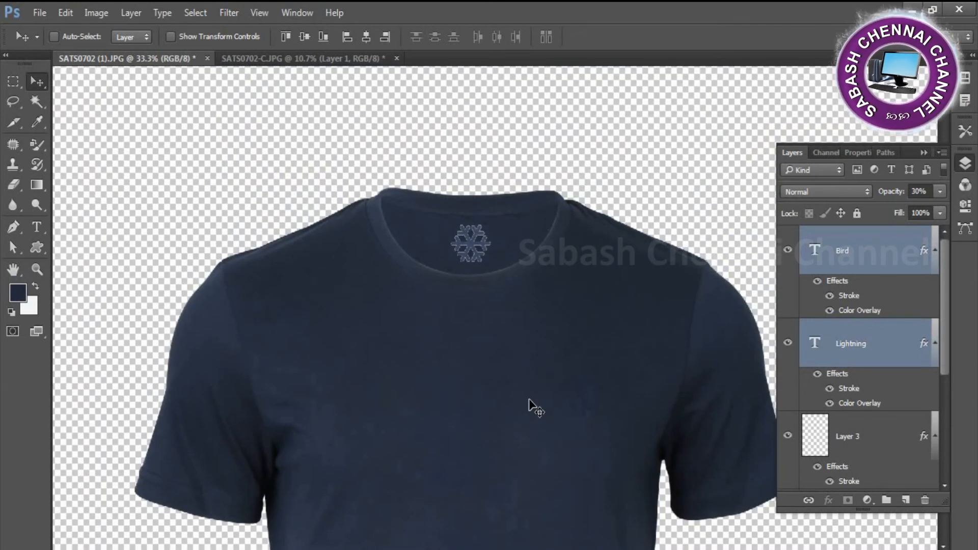
Step: Outline the uneven left shoulder edge with the Pen tool and hide that area on Layer 1's mask
{"action": "key", "text": "p"}
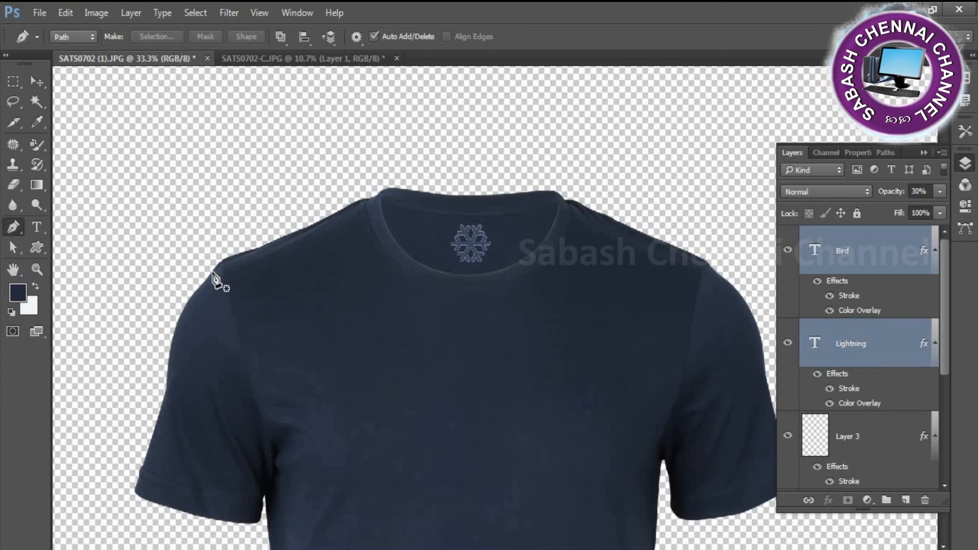
{"action": "left_click", "coordinate": [212, 273]}
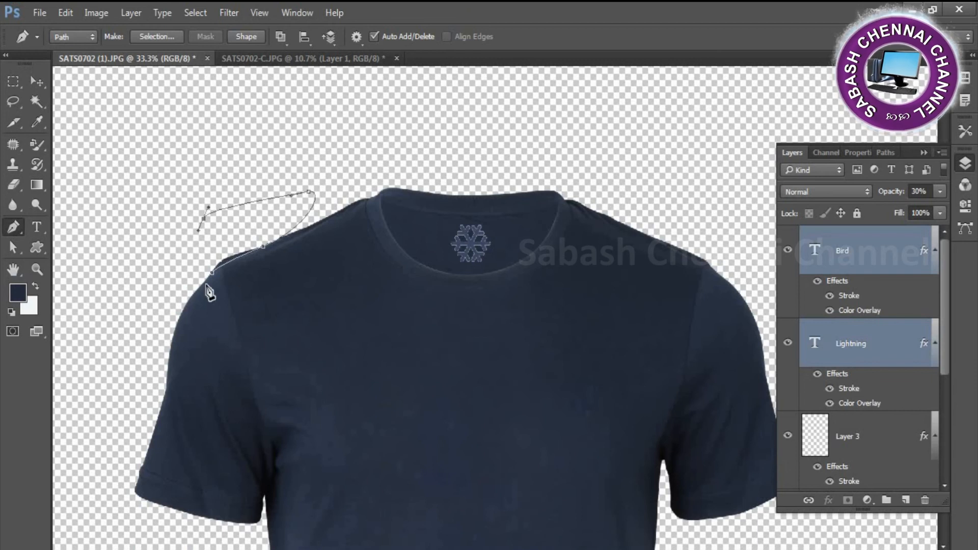
{"action": "key", "text": "ctrl+Return"}
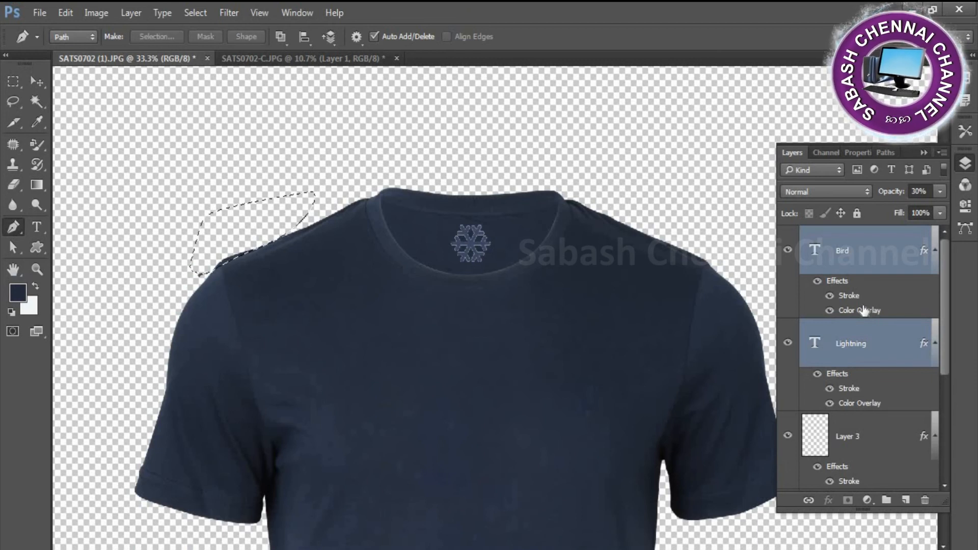
{"action": "scroll", "coordinate": [949, 384], "scroll_direction": "down", "scroll_amount": 2}
{"action": "scroll", "coordinate": [948, 384], "scroll_direction": "down", "scroll_amount": 2}
{"action": "left_click", "coordinate": [852, 362]}
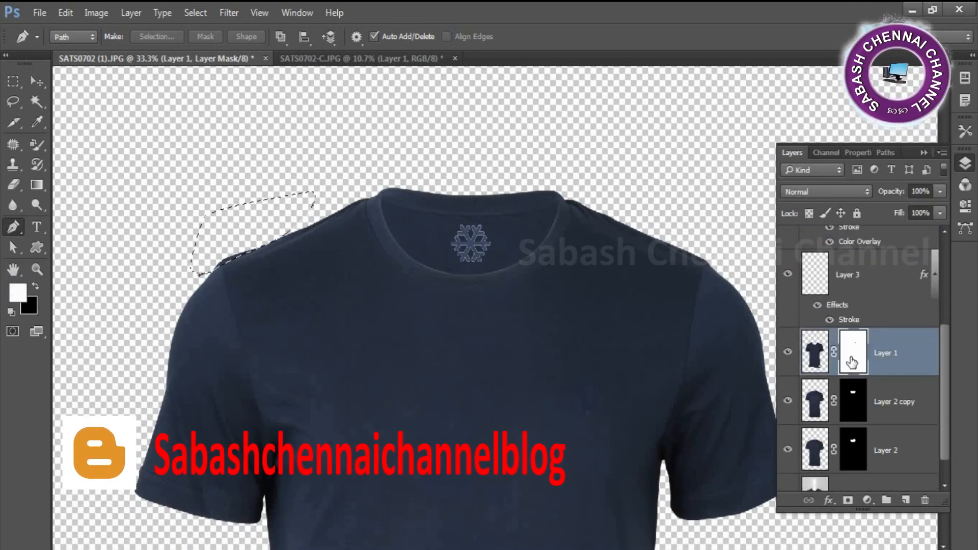
{"action": "key", "text": "ctrl+BackSpace"}
{"action": "key", "text": "ctrl+d"}
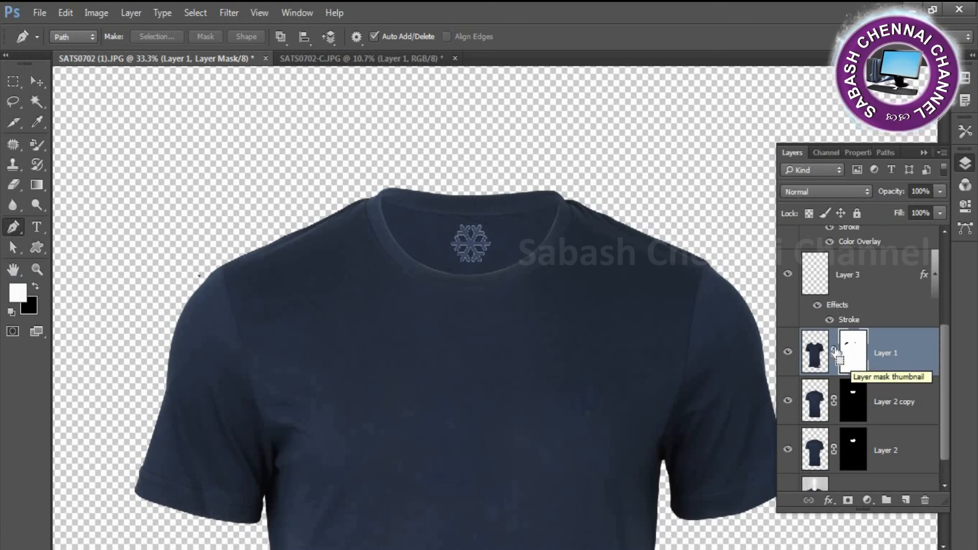
Step: Outline the outer edges of both shoulders with the Pen tool, feather the selection and hide it on Layer 1's mask
{"action": "left_click_drag", "start_coordinate": [684, 304], "coordinate": [656, 294]}
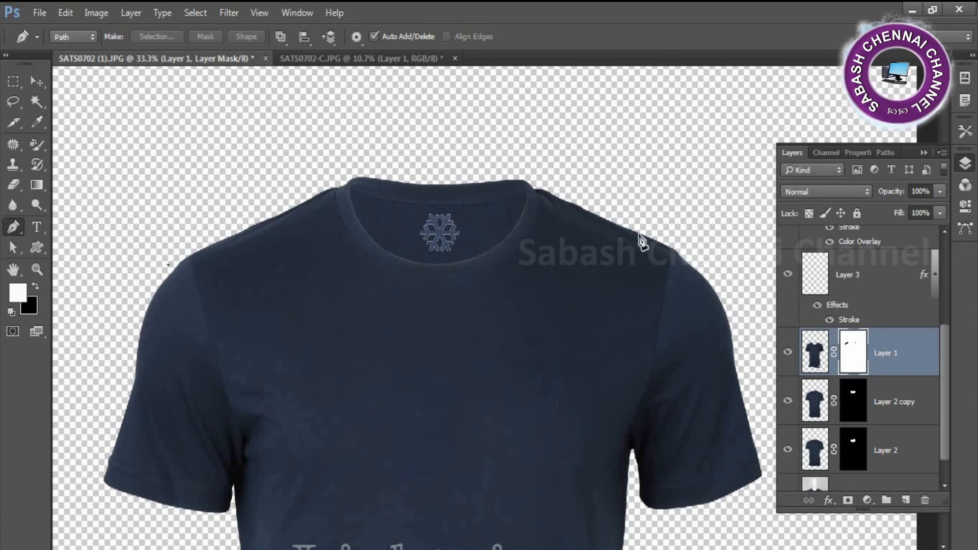
{"action": "left_click", "coordinate": [535, 192]}
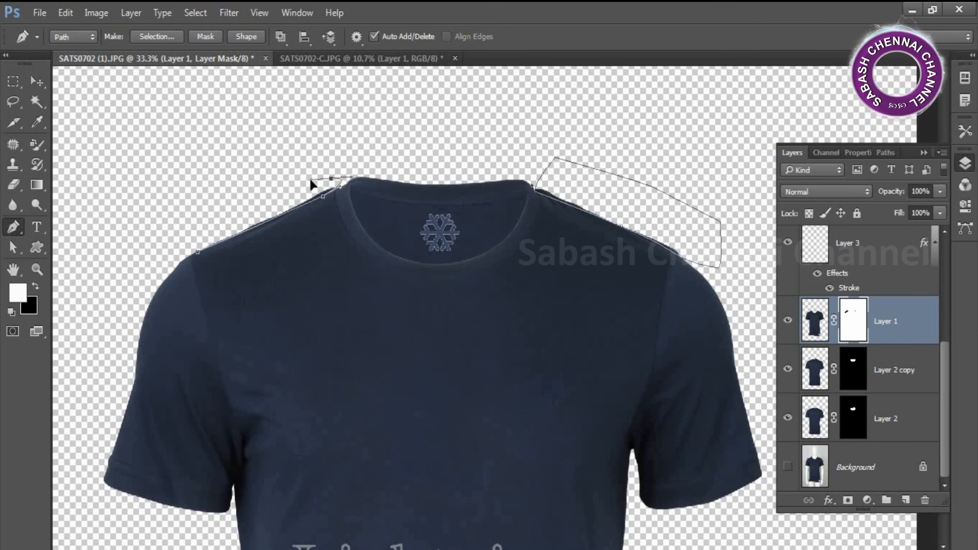
{"action": "key", "text": "ctrl+Return"}
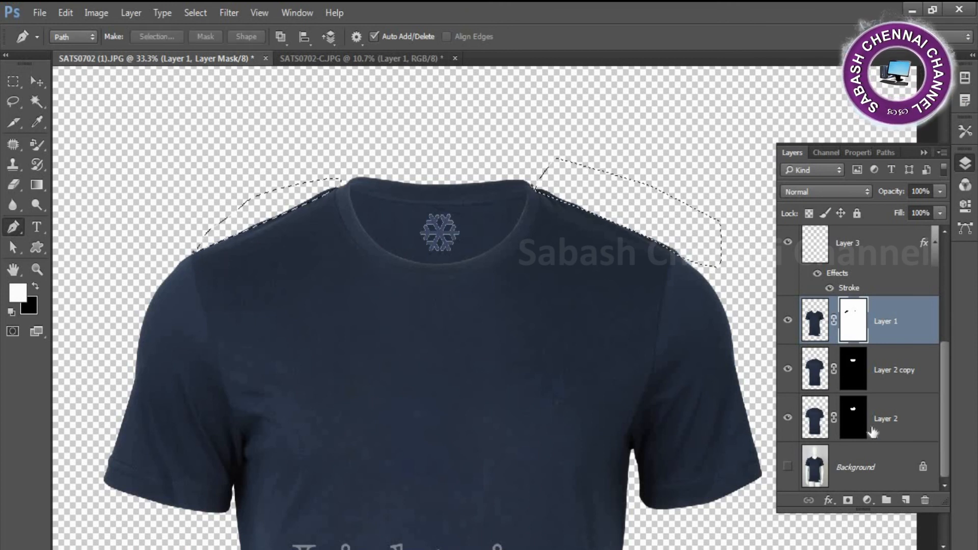
{"action": "key", "text": "shift+F6"}
{"action": "key", "text": "Return"}
{"action": "key", "text": "Delete"}
{"action": "key", "text": "ctrl+d"}
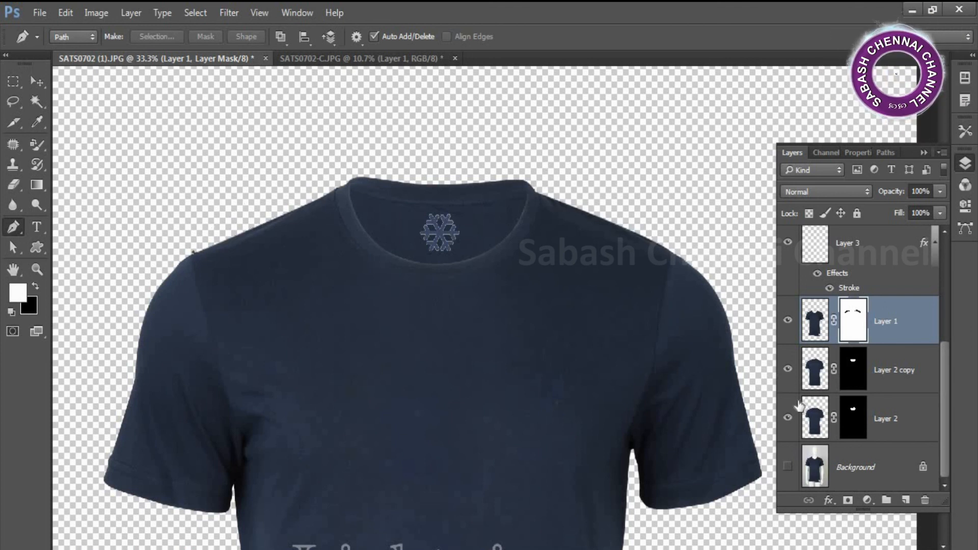
Step: Outline the remaining speck at the left shoulder's tip, feather the selection and mask it out of Layer 1
{"action": "left_click", "coordinate": [193, 252]}
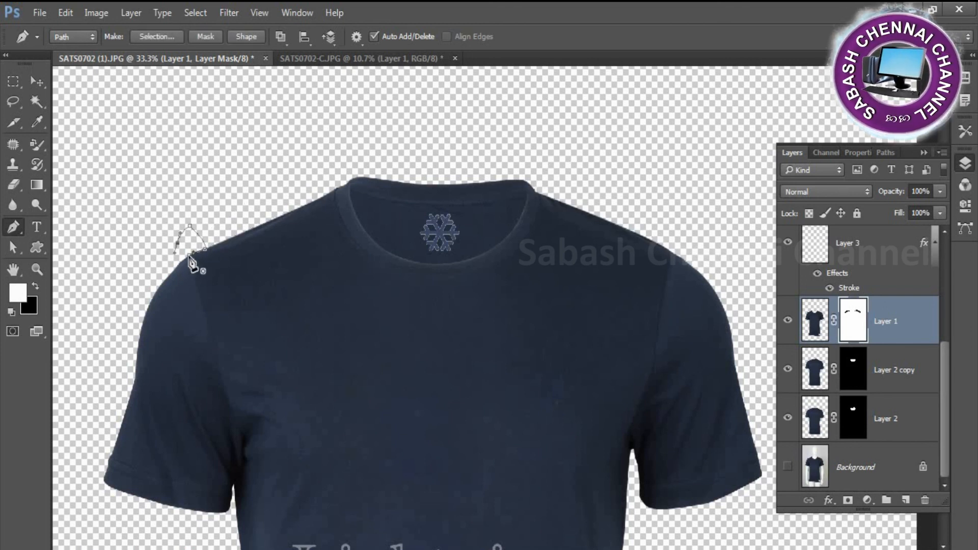
{"action": "key", "text": "ctrl+Return"}
{"action": "key", "text": "shift+F6"}
{"action": "key", "text": "Return"}
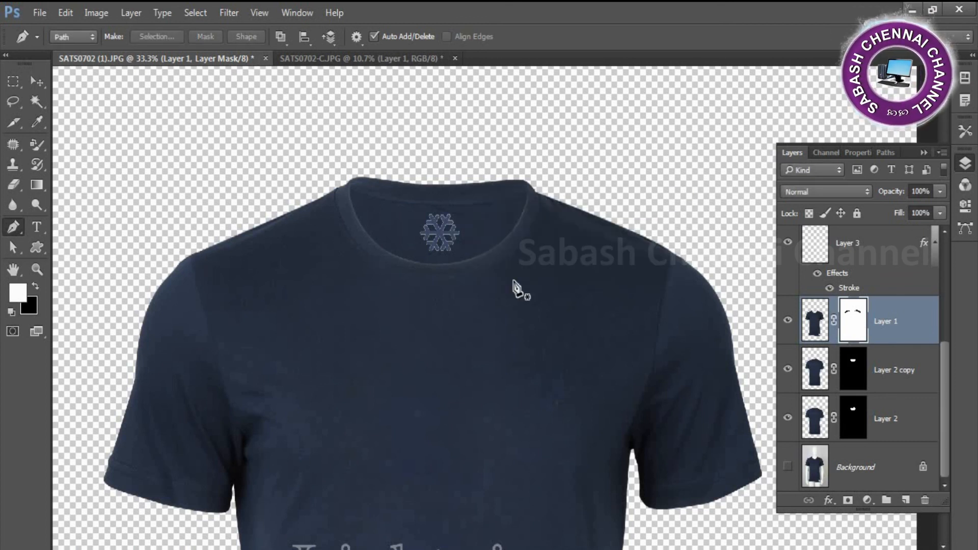
{"action": "left_click_drag", "start_coordinate": [481, 444], "coordinate": [448, 240]}
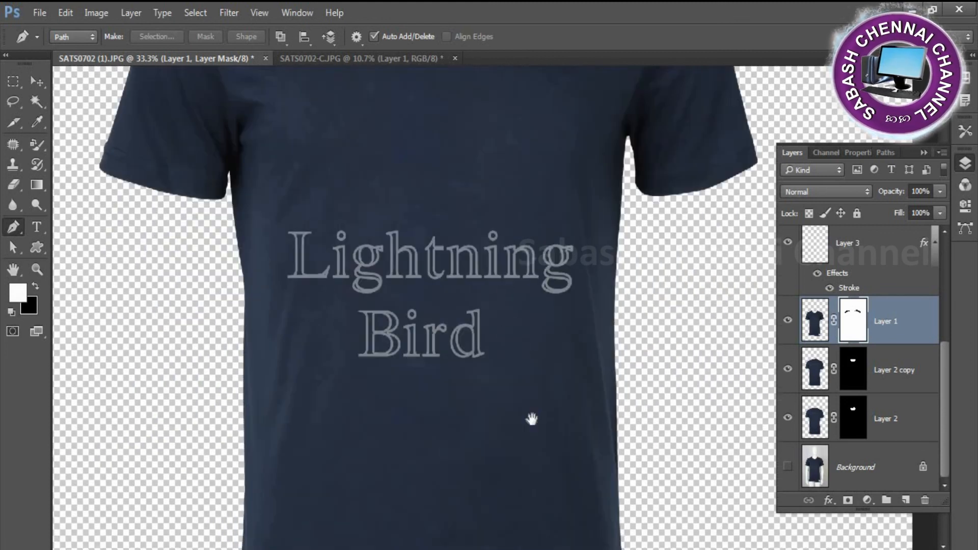
{"action": "key", "text": "ctrl+0"}
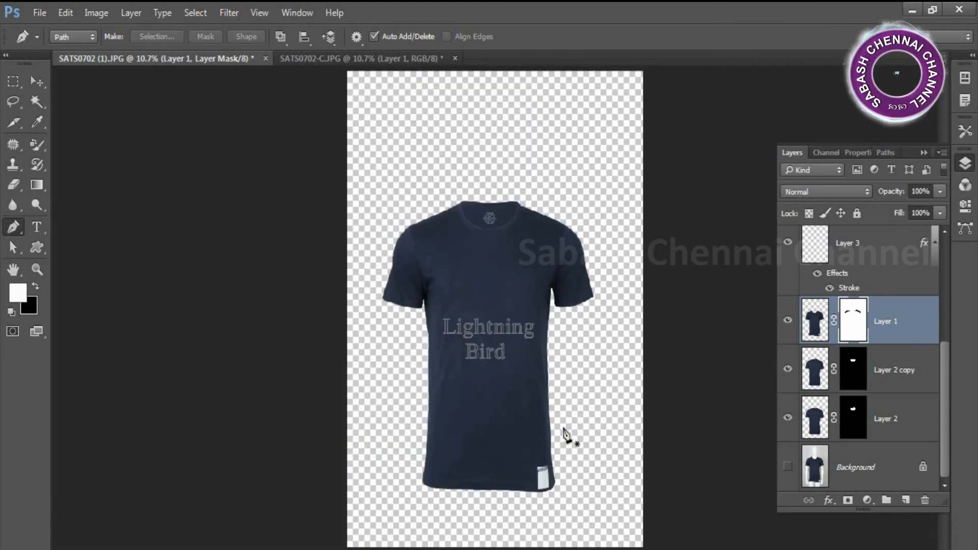